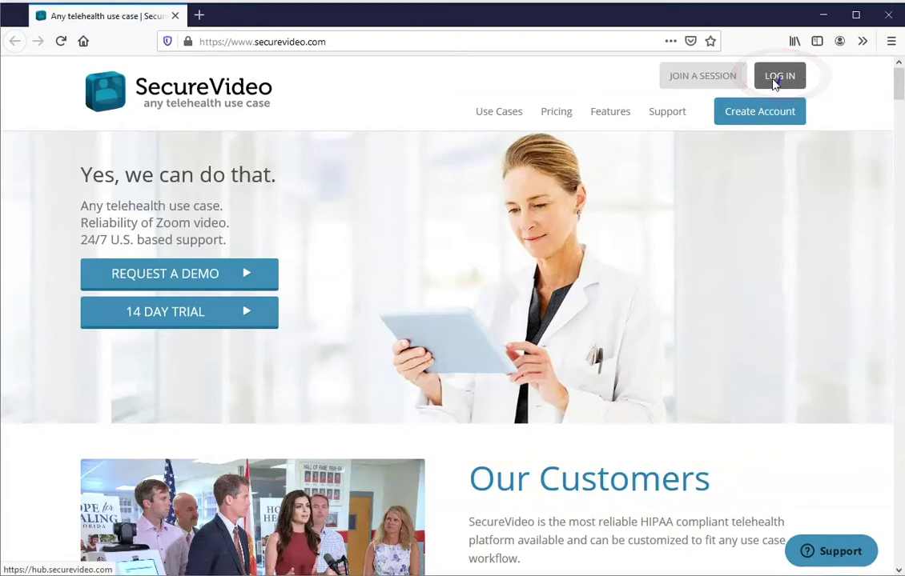
Log in to the demo account on the member login page with its e-mail address and password.
click(775, 84)
click(308, 191)
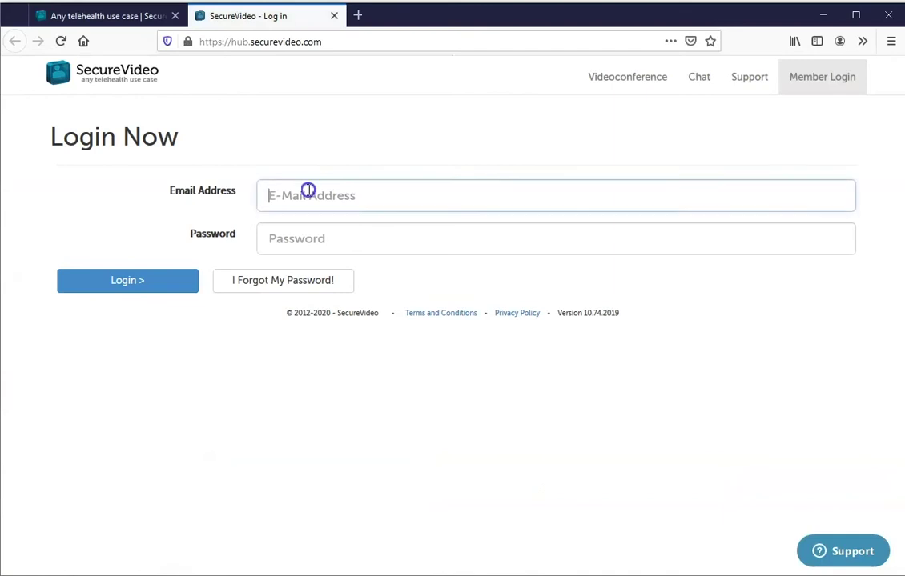
text(demo@example.com)
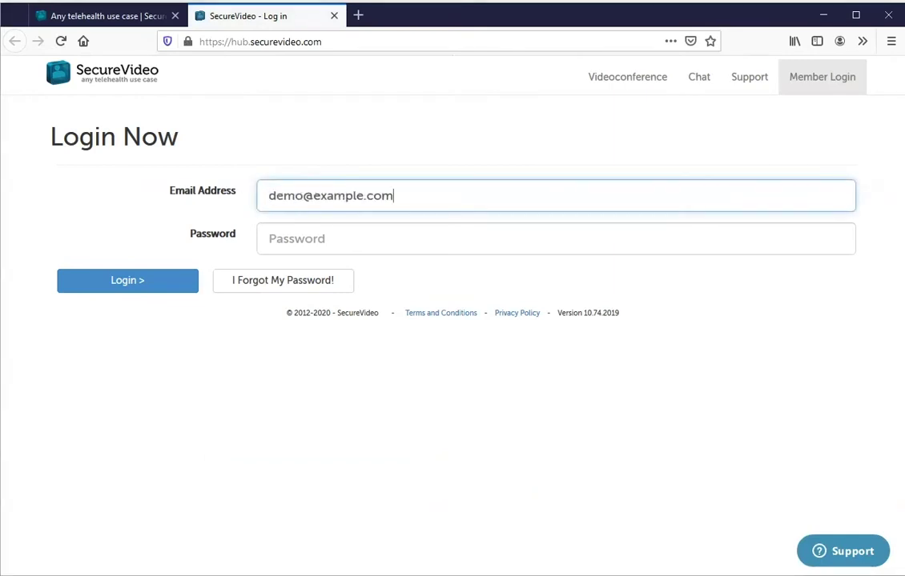
click(327, 247)
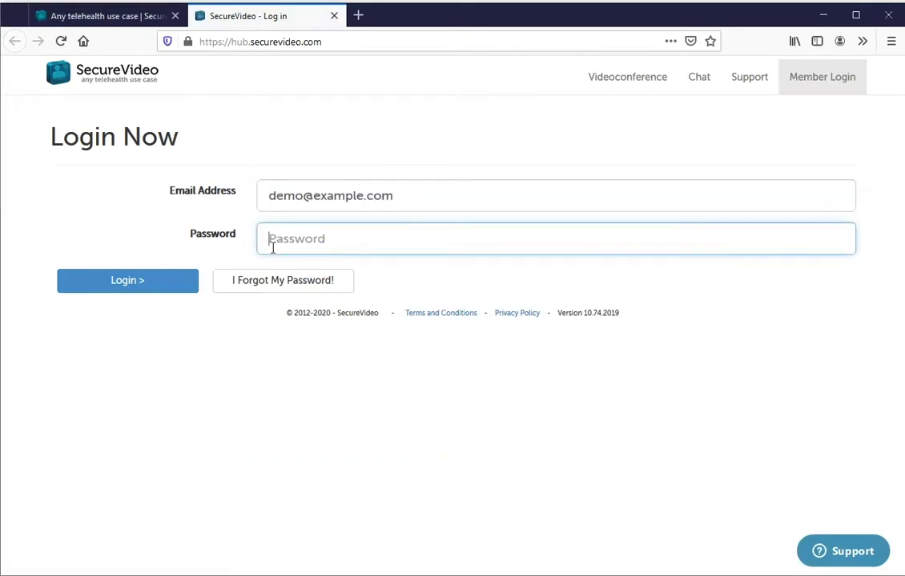
text(password)
click(129, 290)
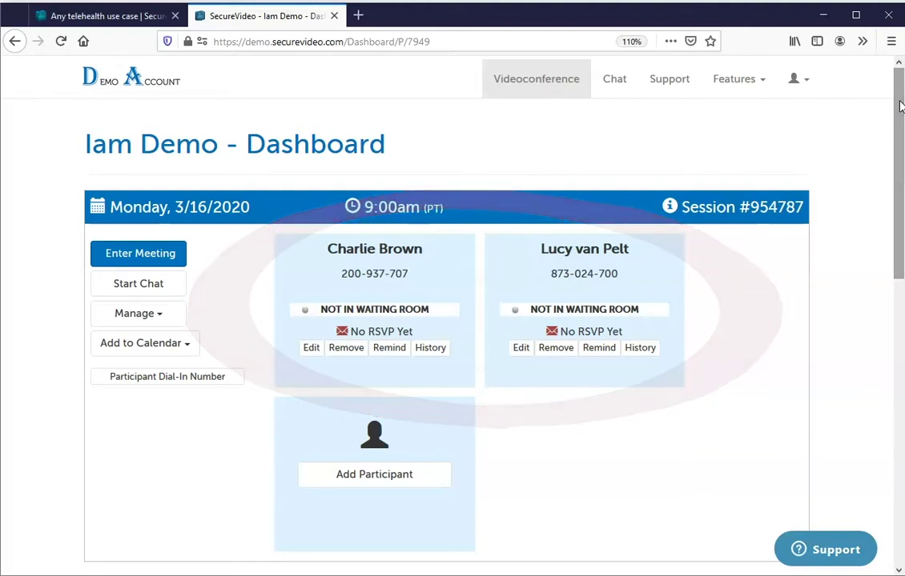
Create a new scheduled session dated 03/18/2020 with a 9:00 AM start time.
mouse_move(898, 106)
mouse_down()
mouse_move(881, 378)
mouse_move(855, 368)
mouse_up()
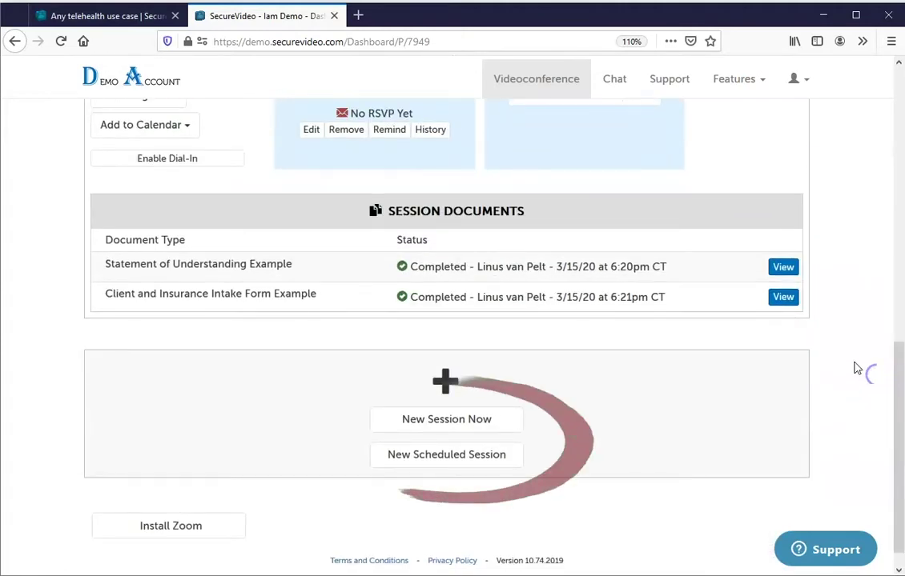
click(409, 454)
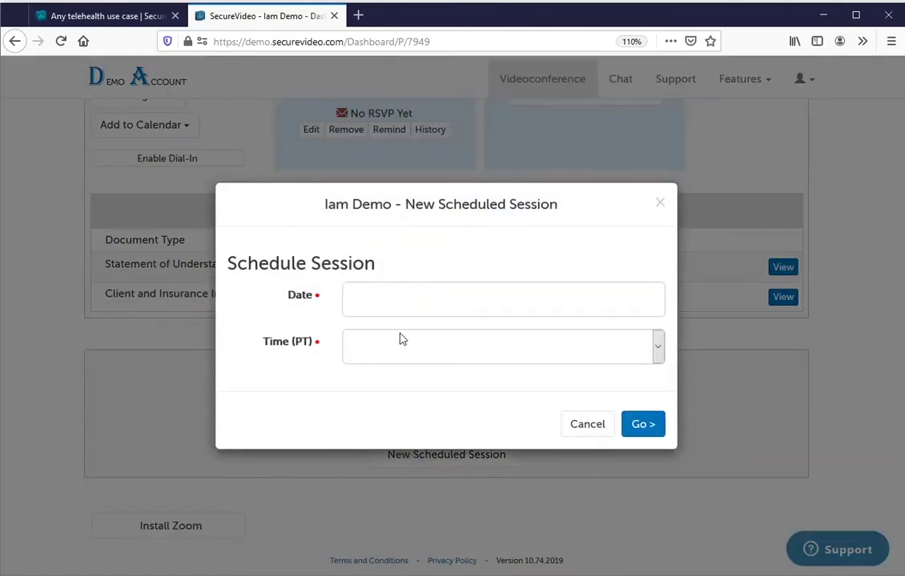
click(395, 305)
click(429, 228)
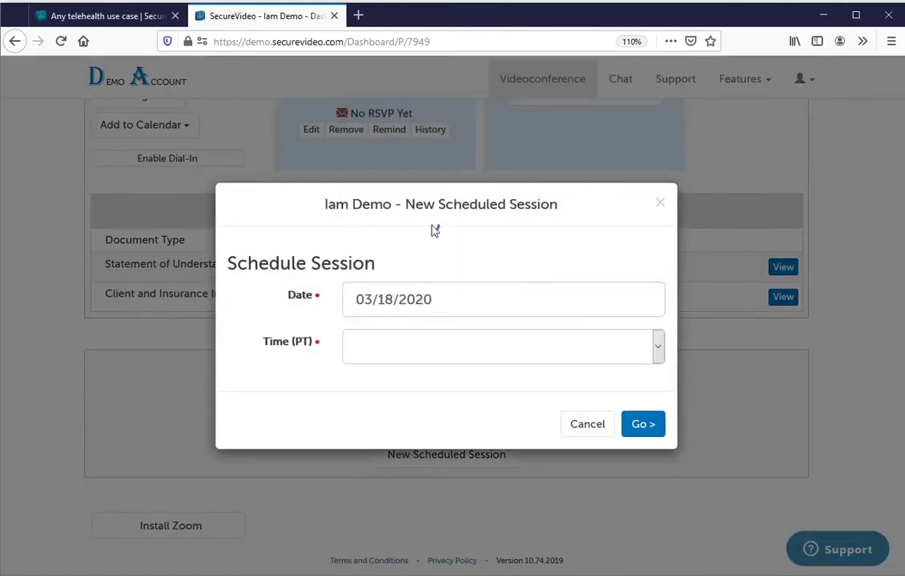
click(398, 353)
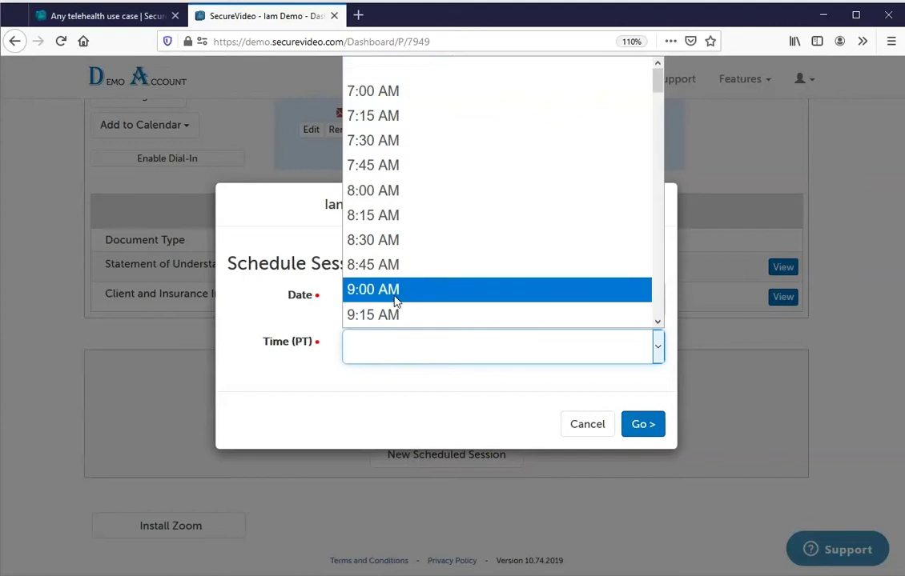
click(395, 290)
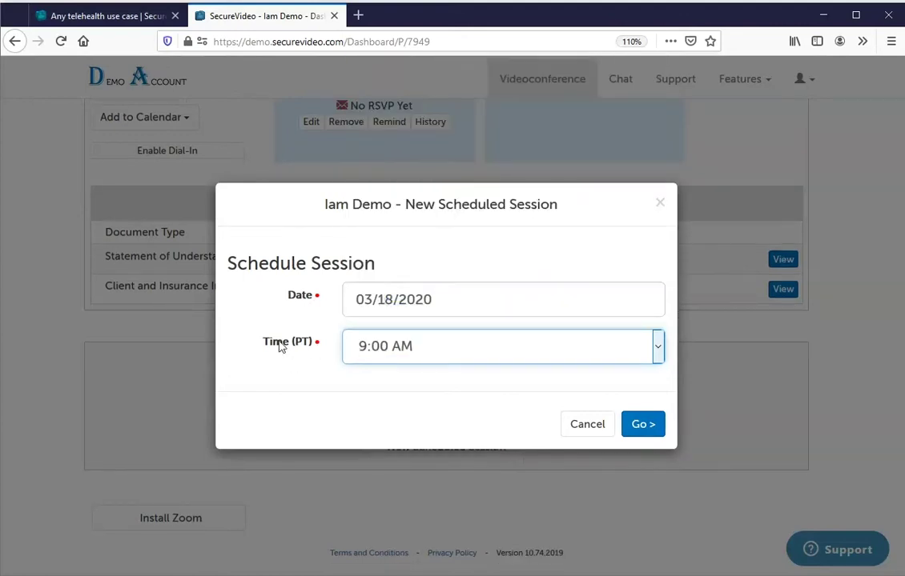
click(642, 427)
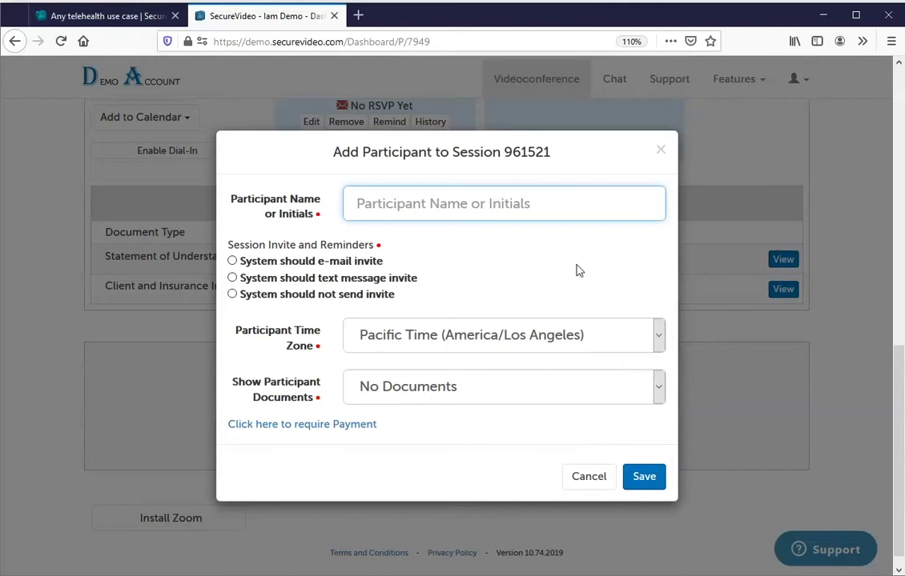
Pick the matching saved contact as participant and set the invite to go out by e-mail.
text(S)
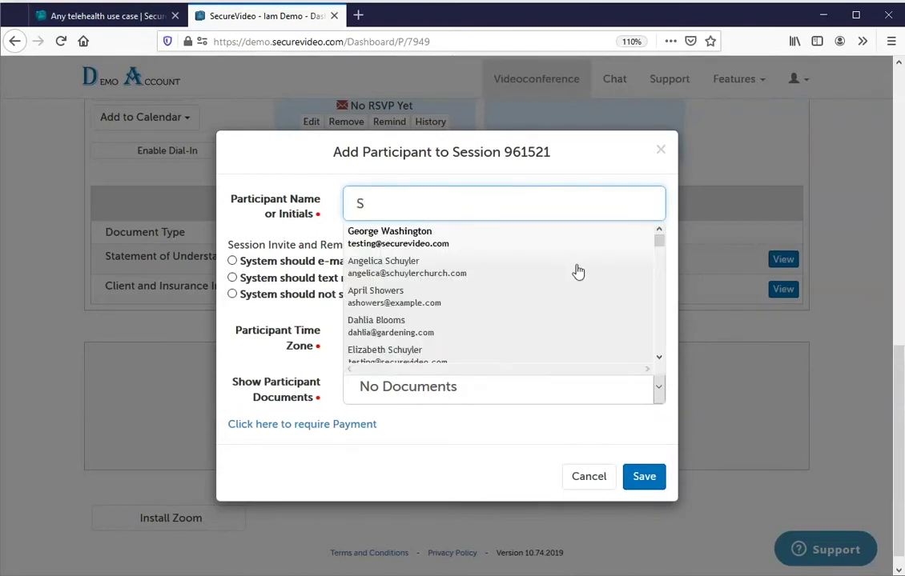
text(n)
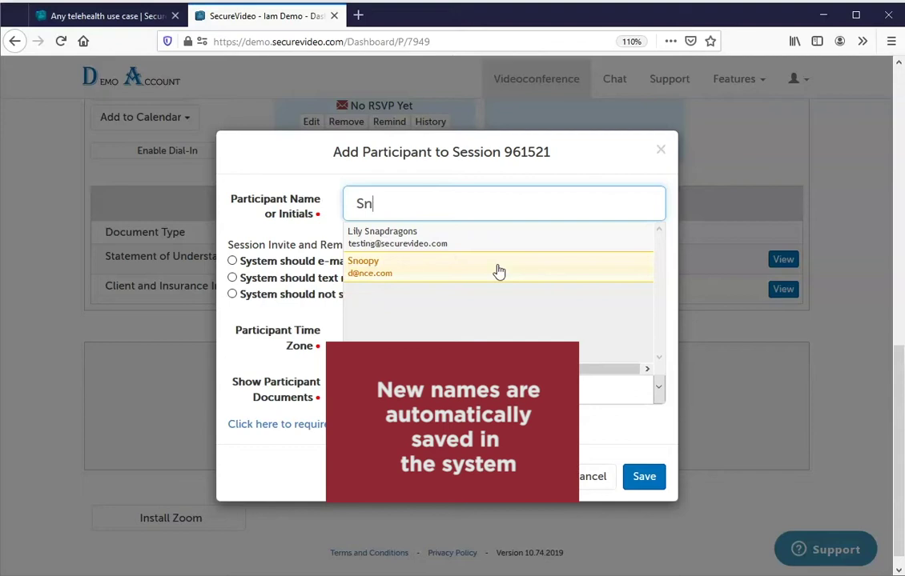
click(398, 271)
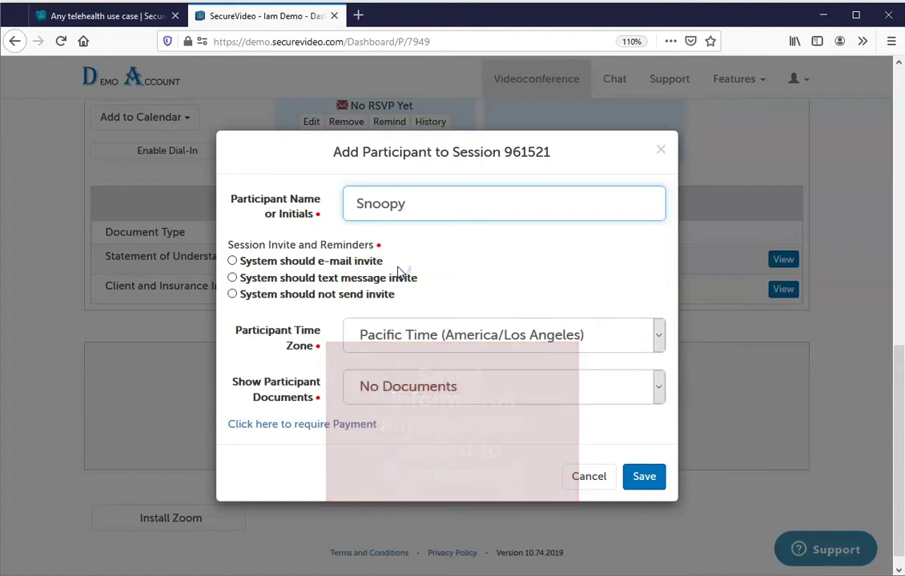
click(350, 266)
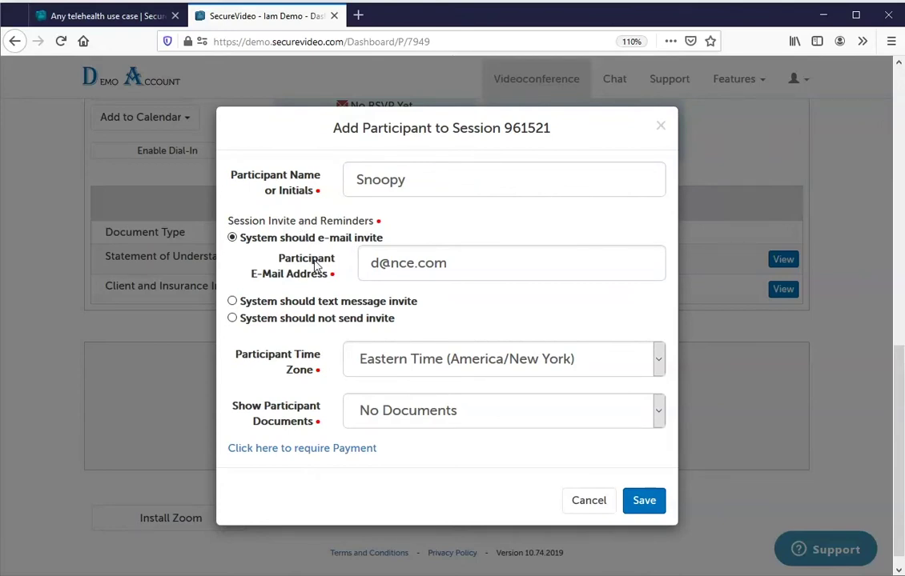
click(316, 302)
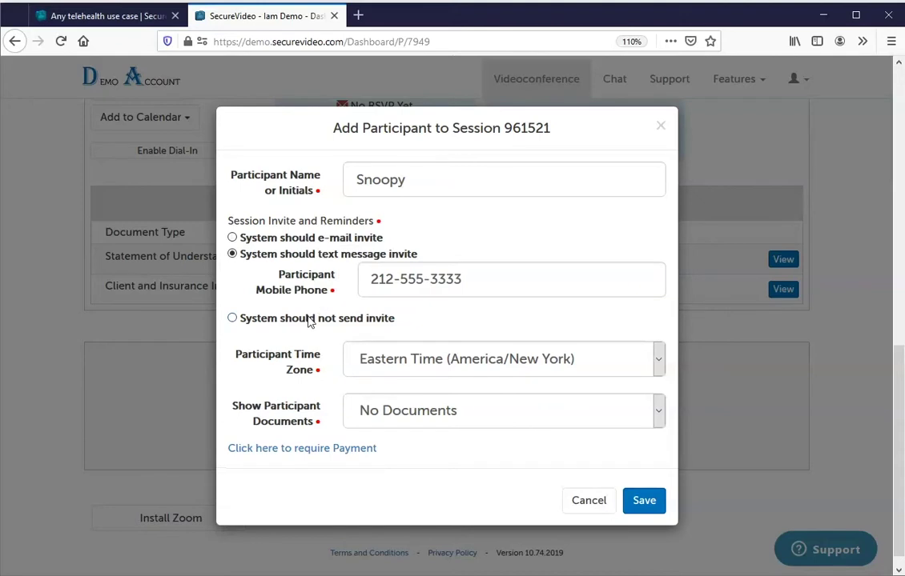
click(311, 318)
click(293, 263)
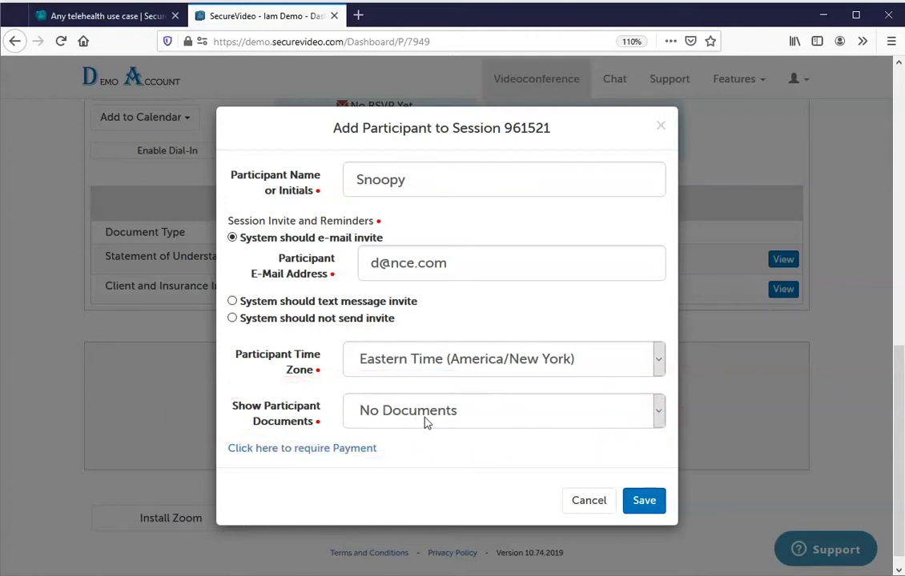
Give the participant the Initial Documents packet, require a $45 Paid Session payment, and save.
click(473, 423)
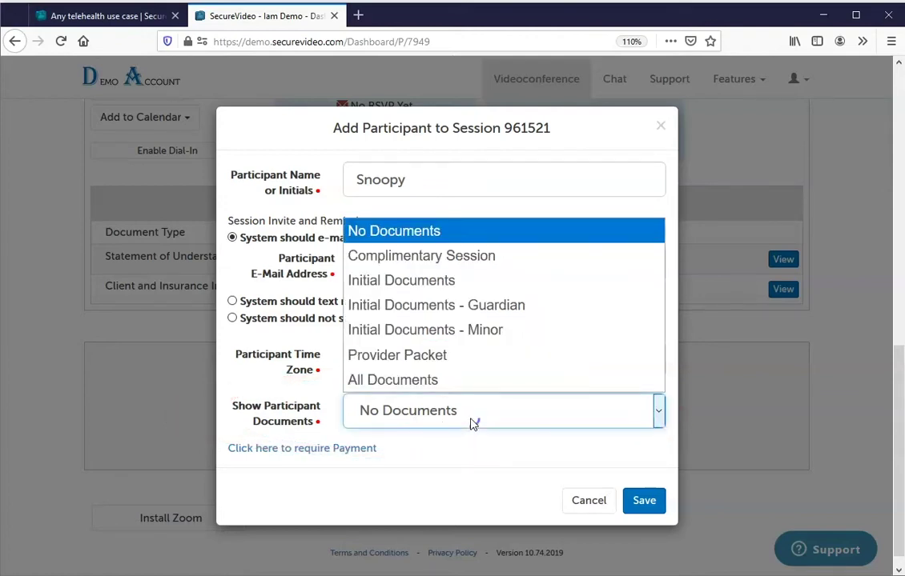
click(432, 282)
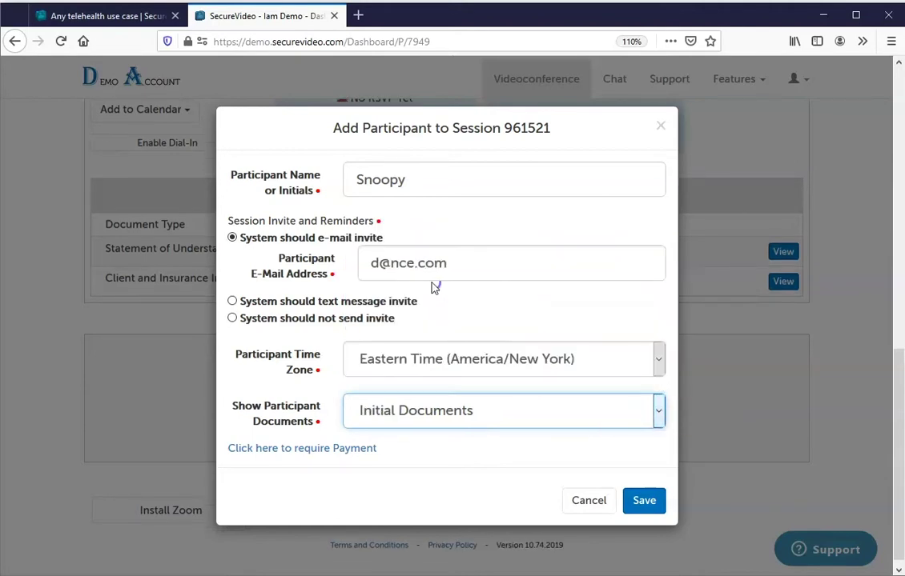
click(343, 451)
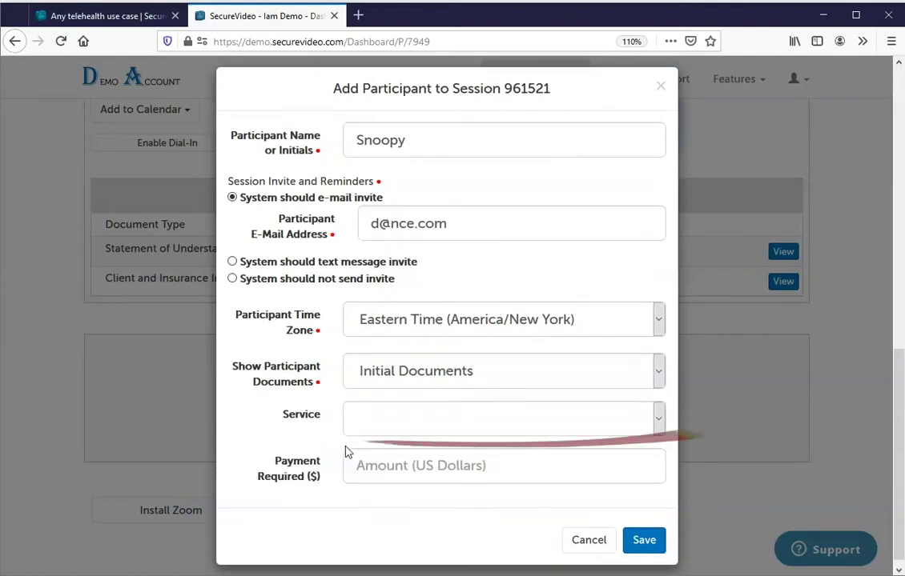
click(426, 432)
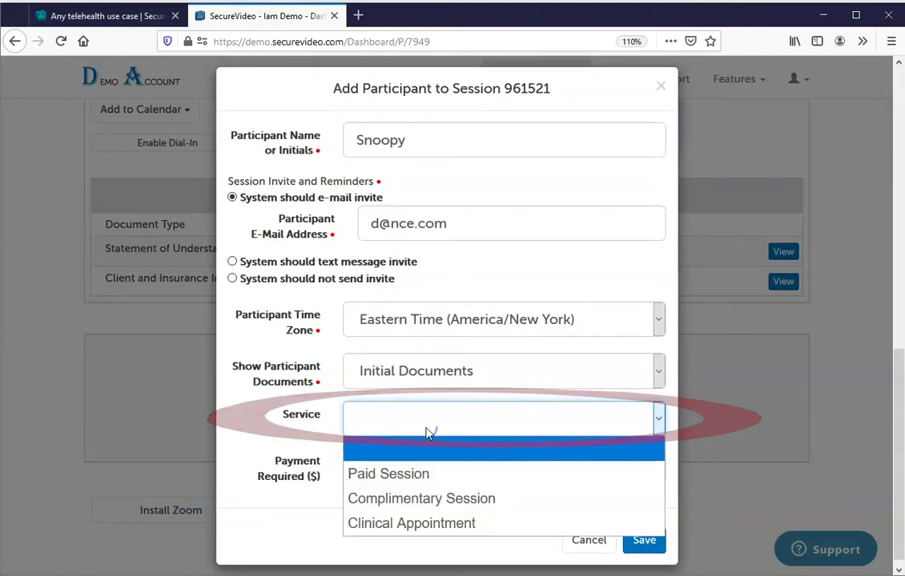
click(421, 474)
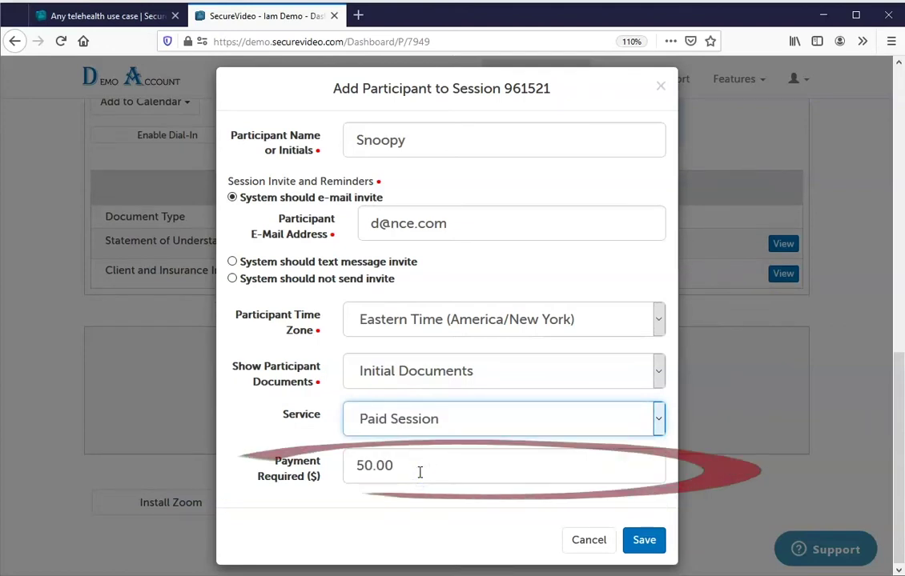
click(404, 465)
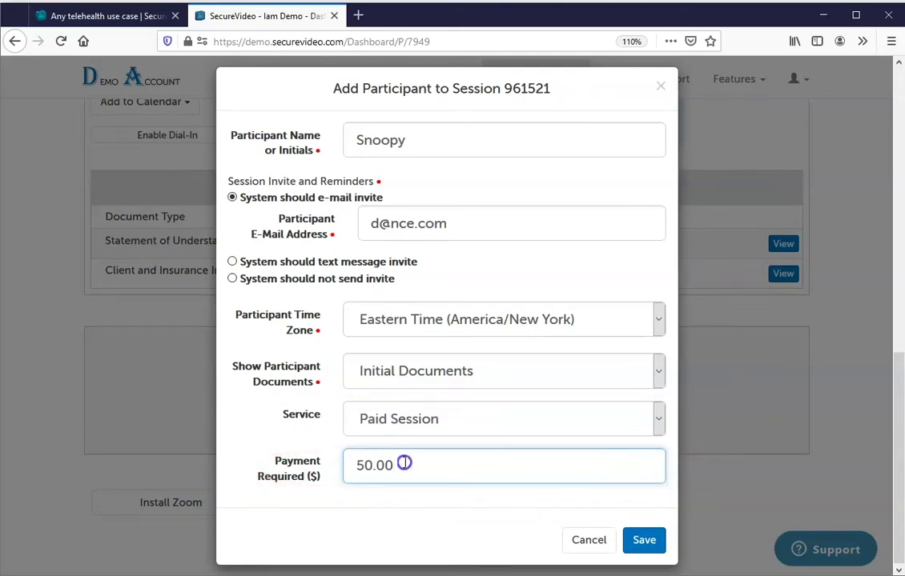
drag(404, 465, 212, 468)
text(45)
click(639, 554)
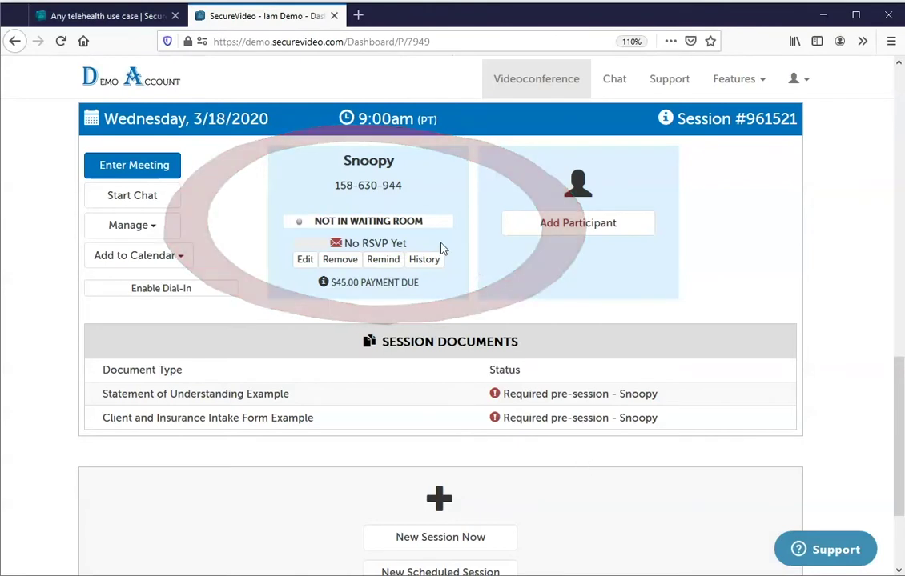
Check the participant's 9-digit join code, view the homepage tab, then return to the dashboard.
drag(335, 185, 407, 187)
click(317, 194)
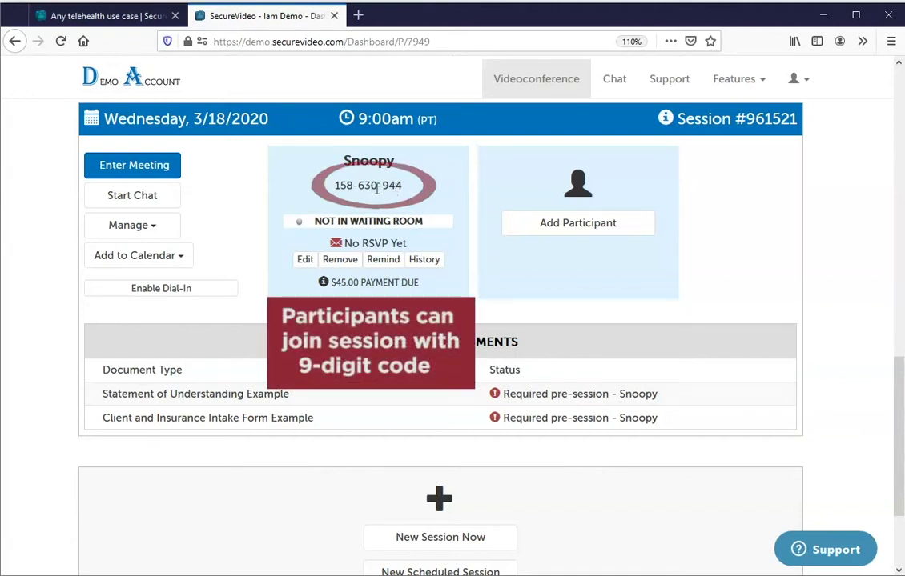
click(102, 21)
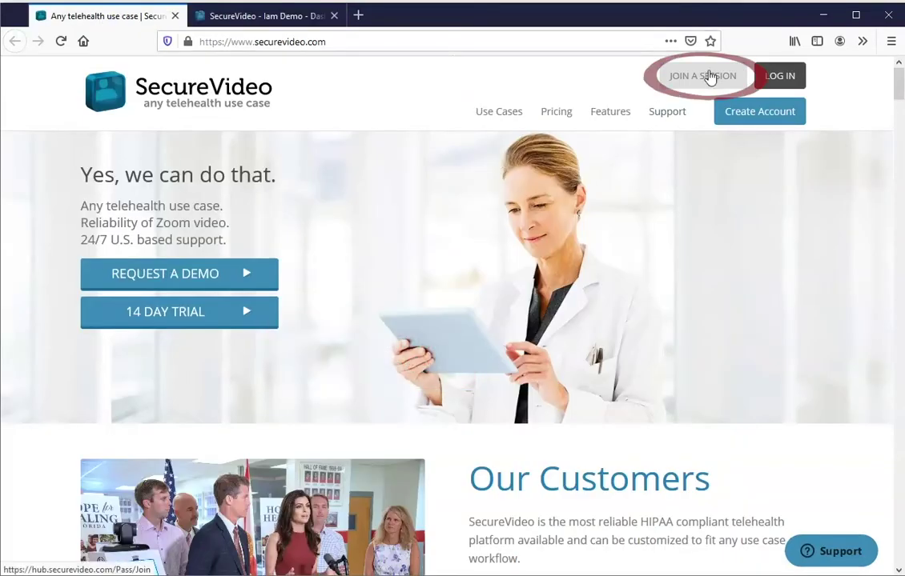
click(236, 18)
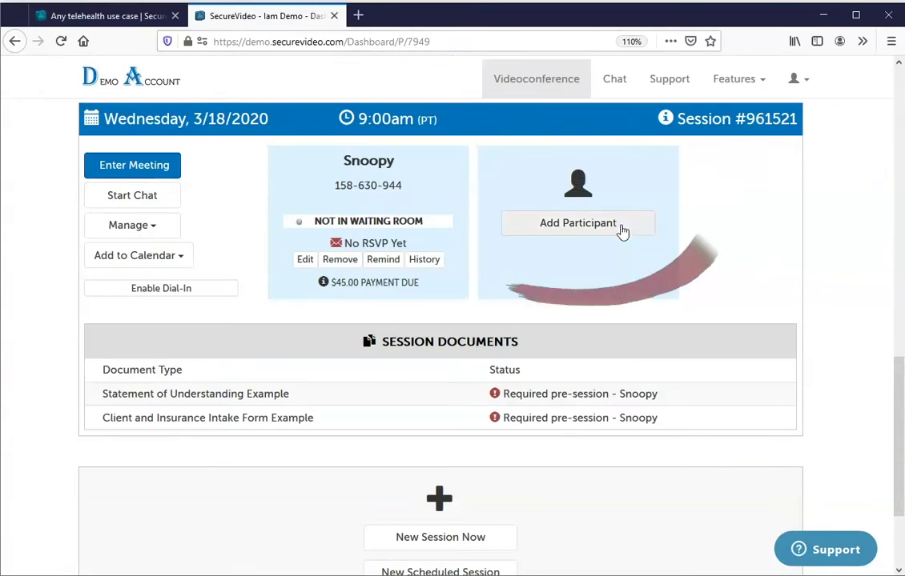
Add a second saved contact as participant with an e-mail invite and save it.
click(578, 232)
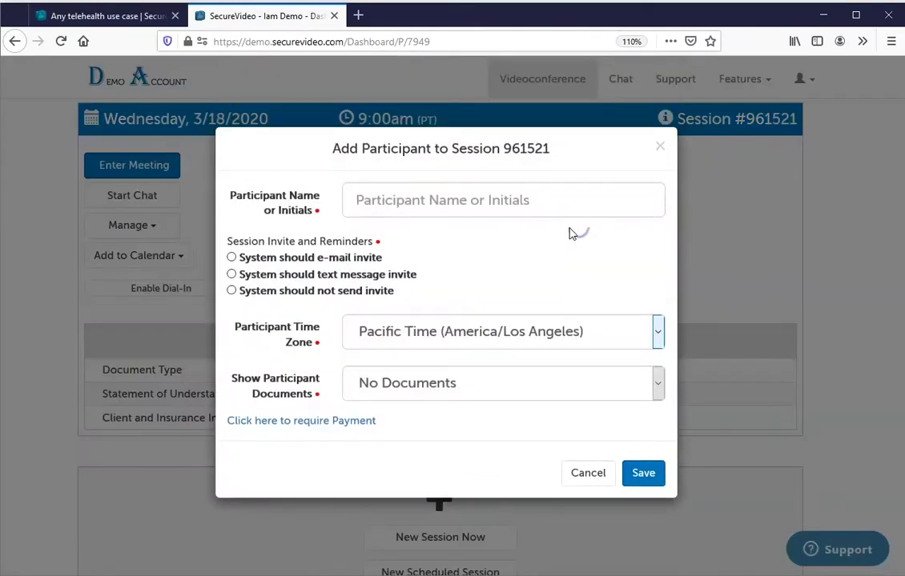
text(Ch)
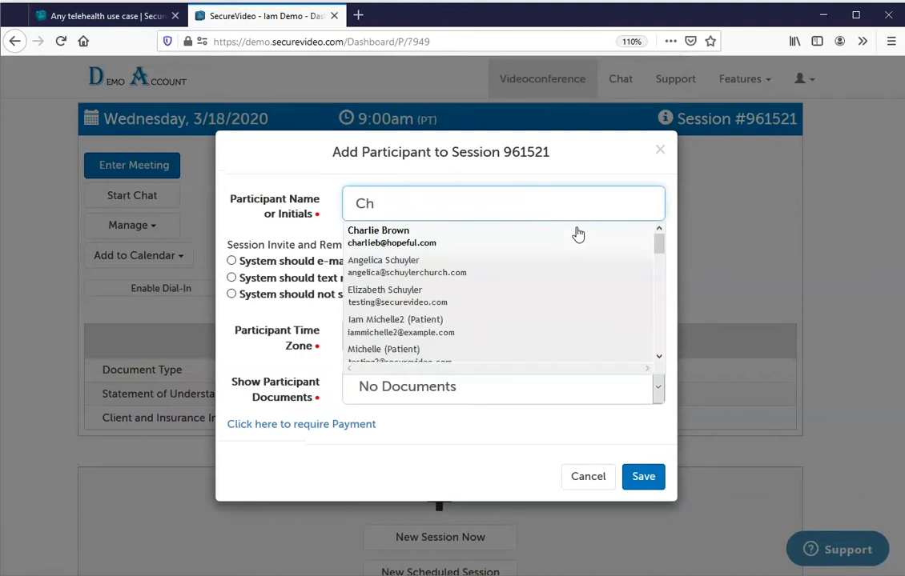
click(456, 240)
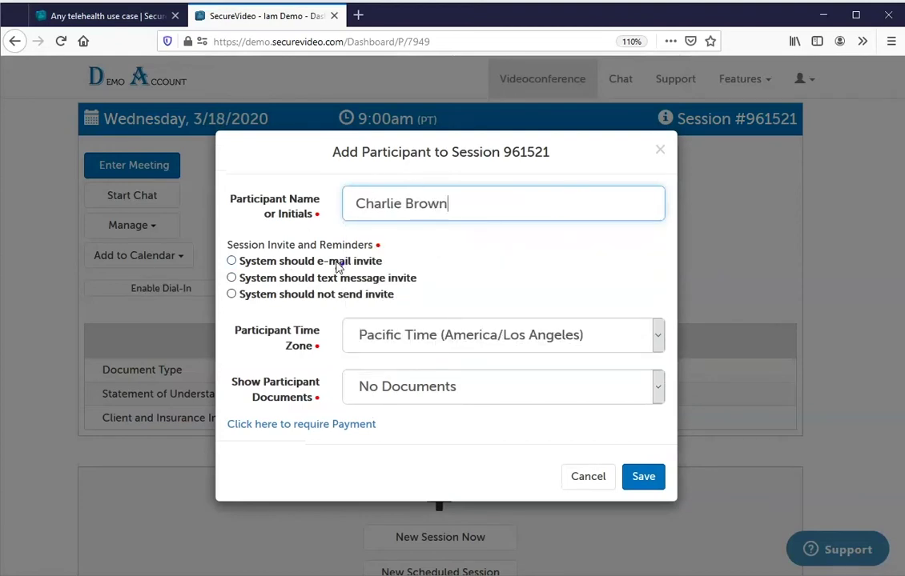
click(364, 261)
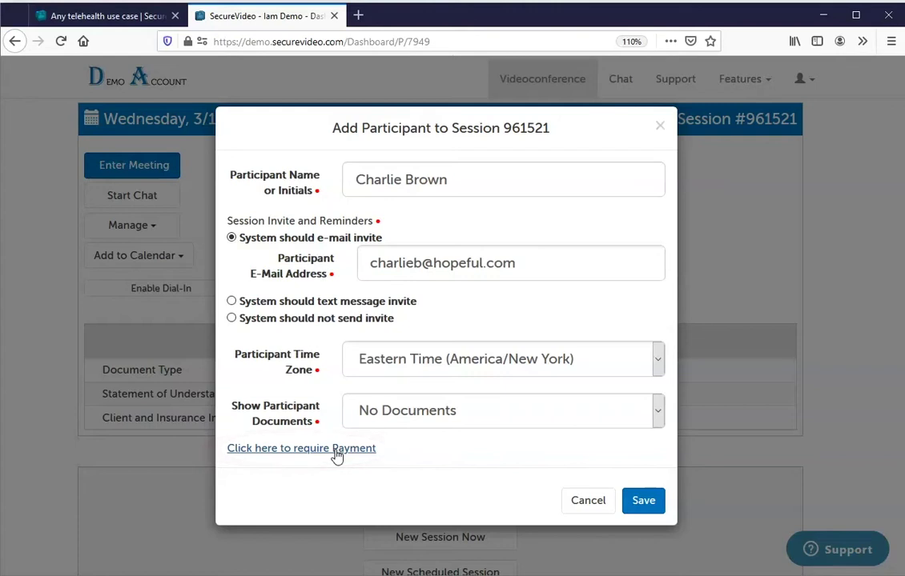
click(655, 509)
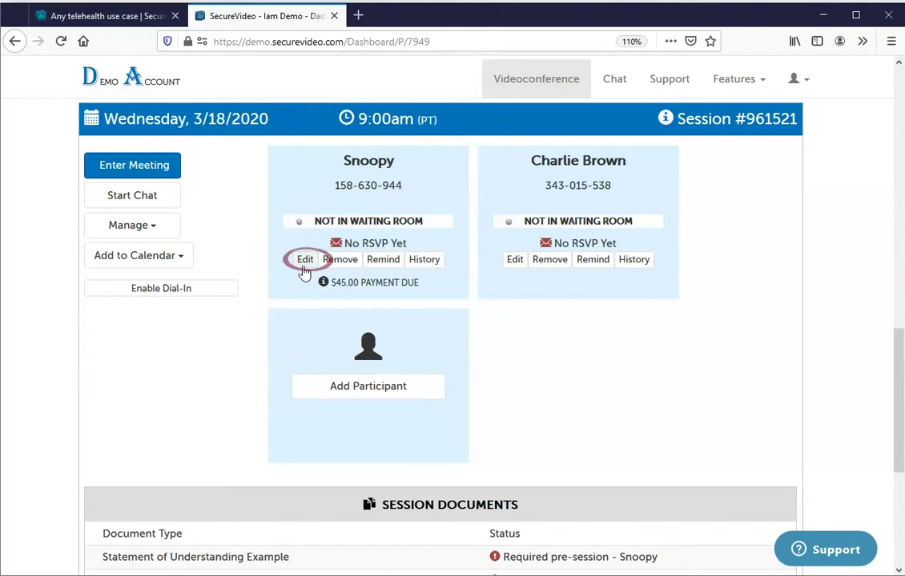
Re-save the first participant's details and send a duplicate session reminder anyway.
click(304, 262)
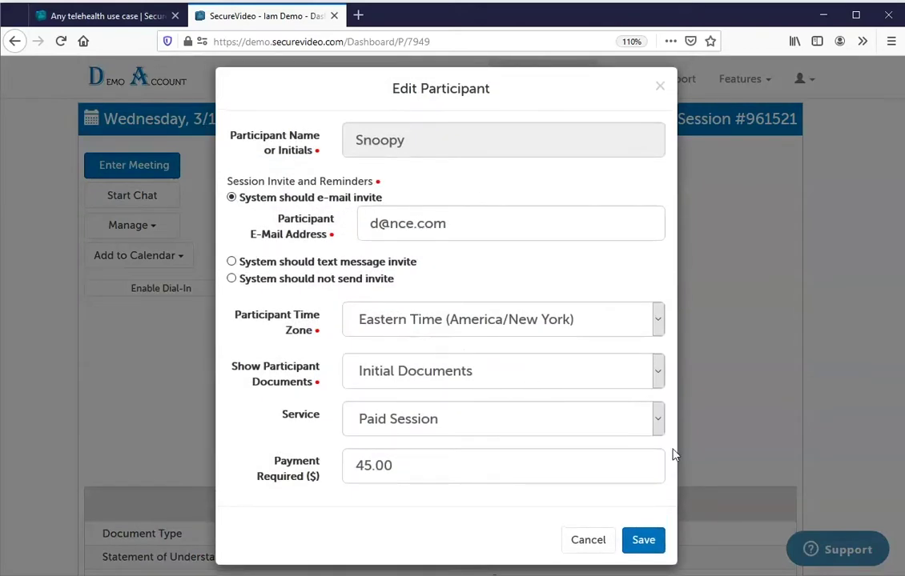
click(655, 539)
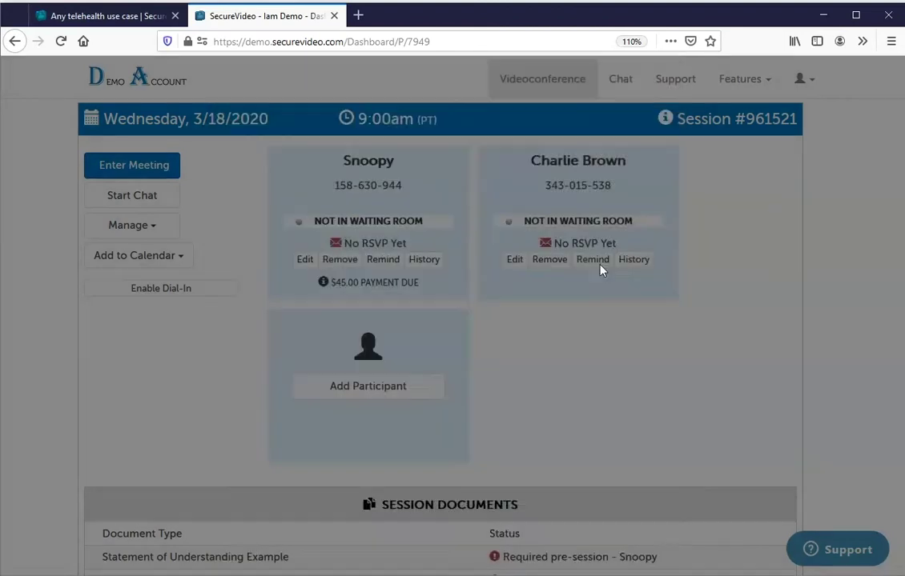
click(384, 260)
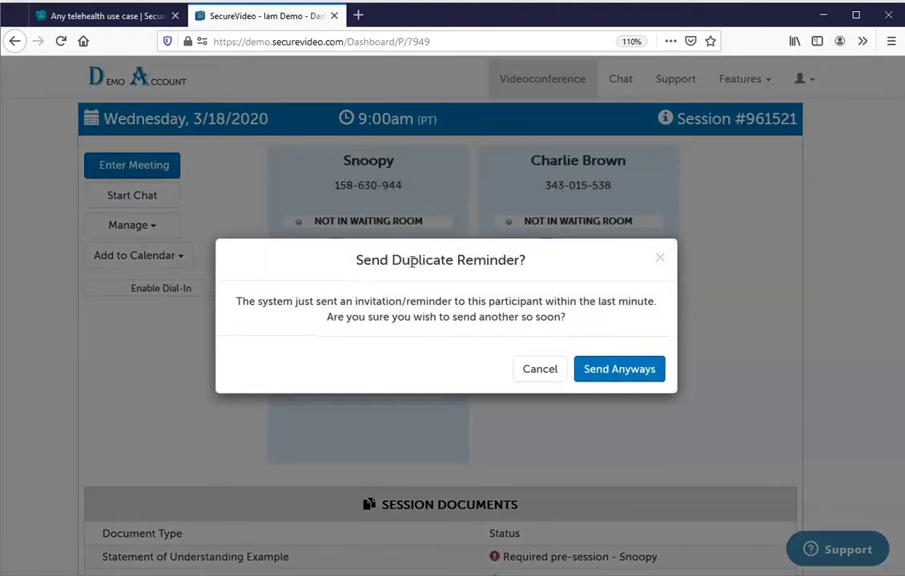
click(606, 376)
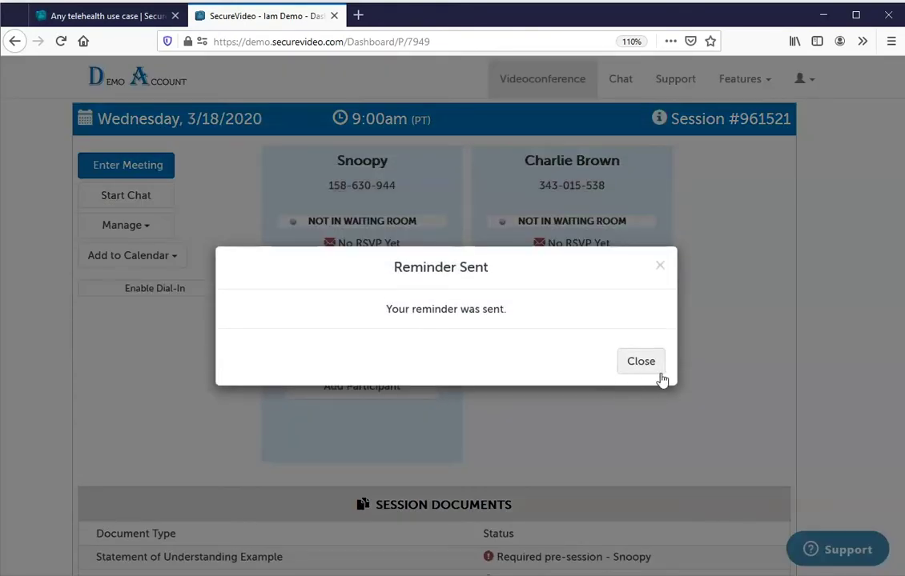
click(649, 370)
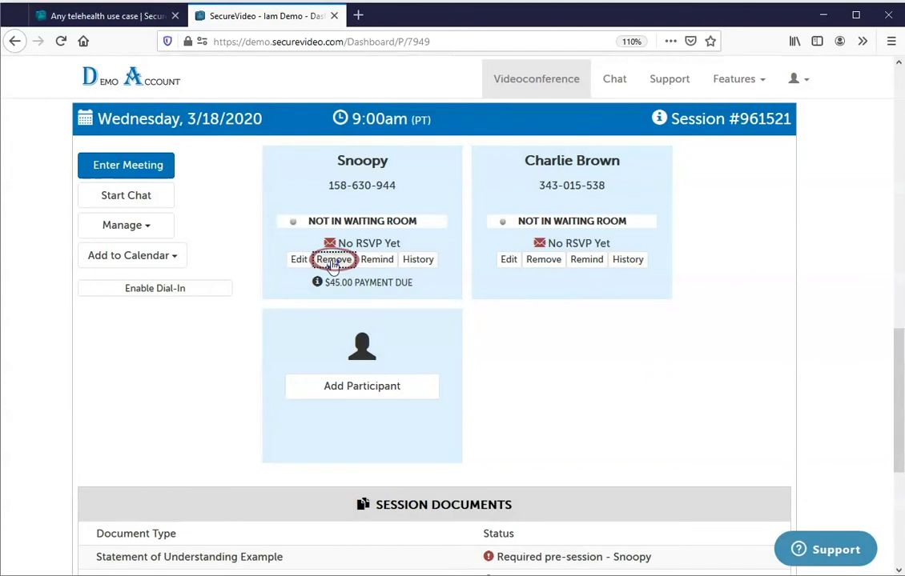
Remove the first participant from session 961521 and confirm the removal.
click(332, 263)
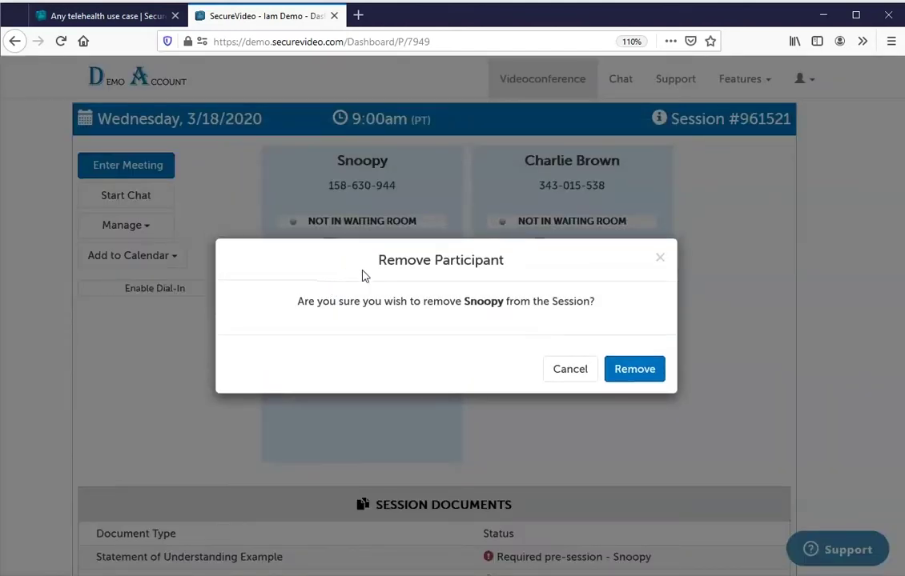
click(634, 369)
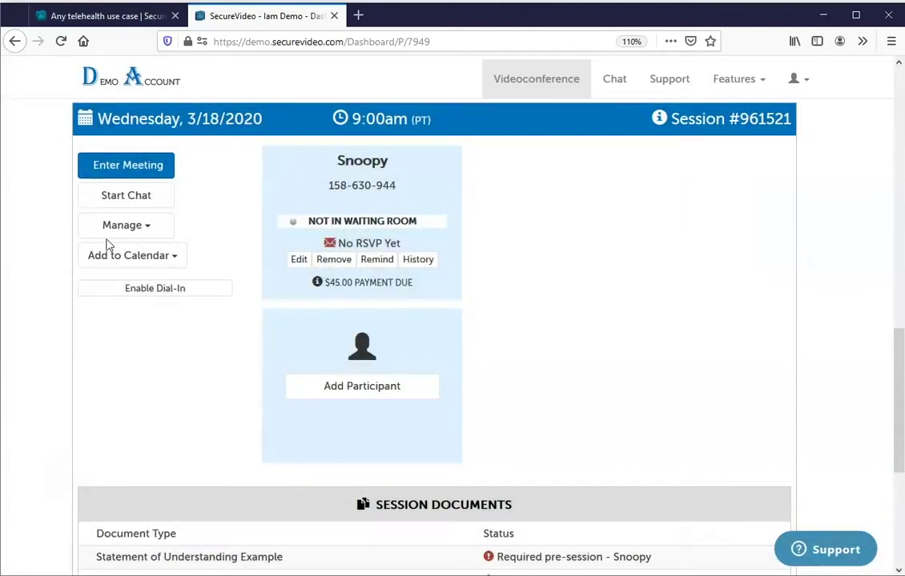
click(124, 227)
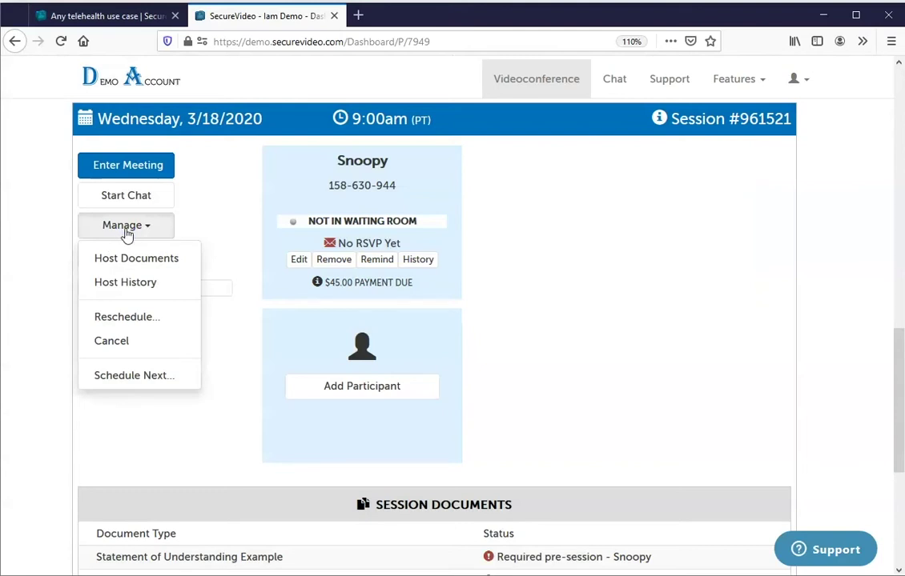
click(114, 341)
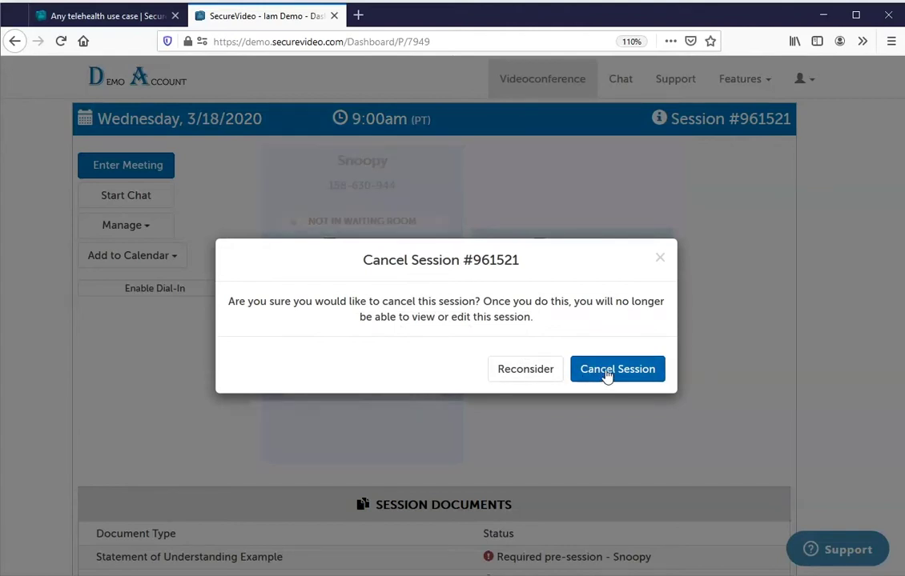
click(660, 260)
click(140, 235)
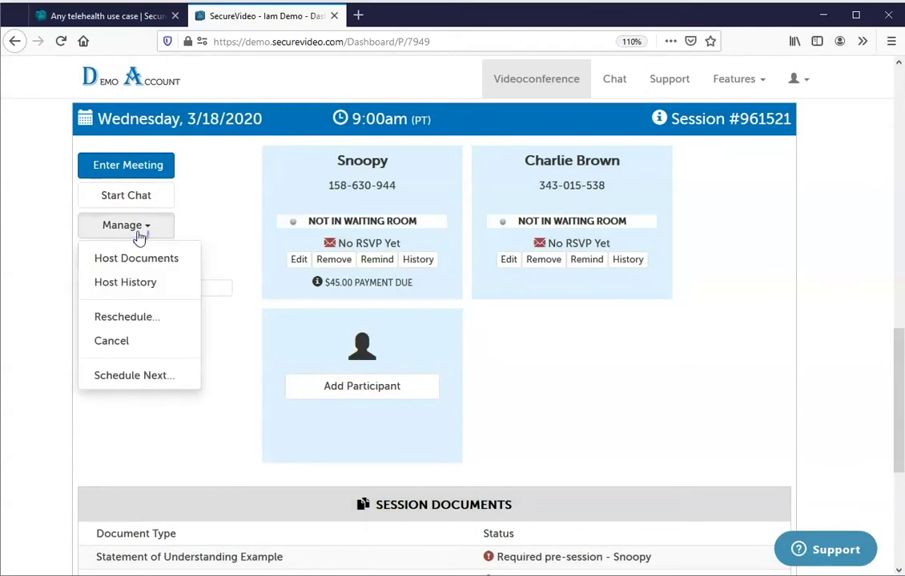
click(132, 318)
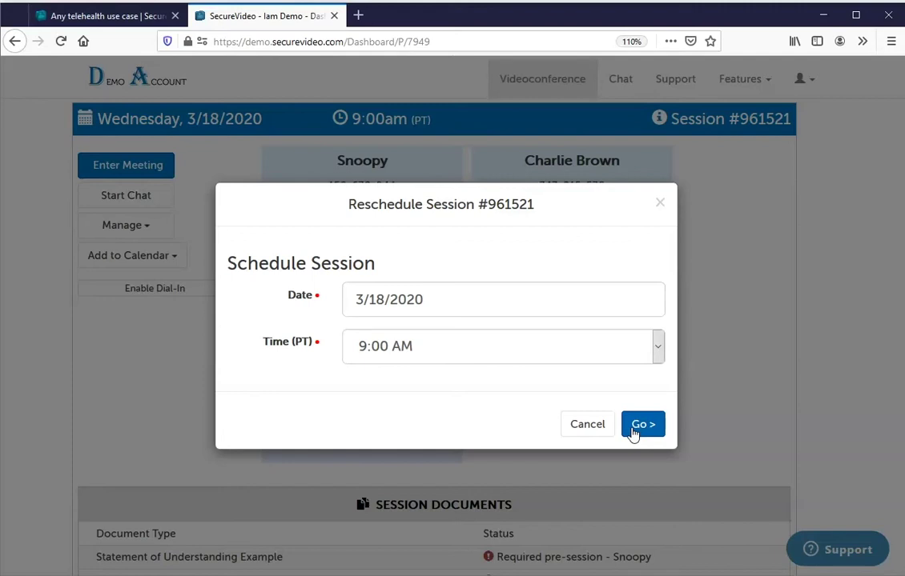
click(589, 429)
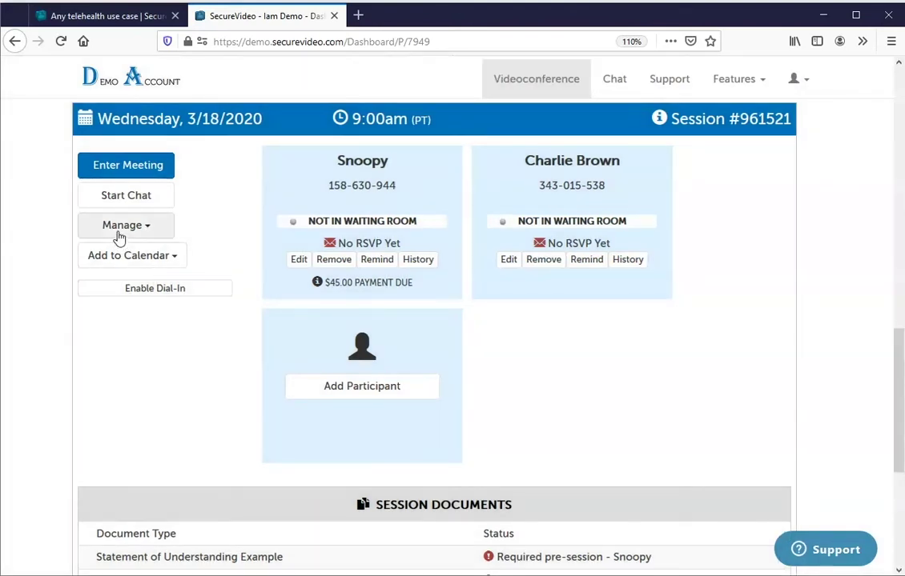
click(119, 228)
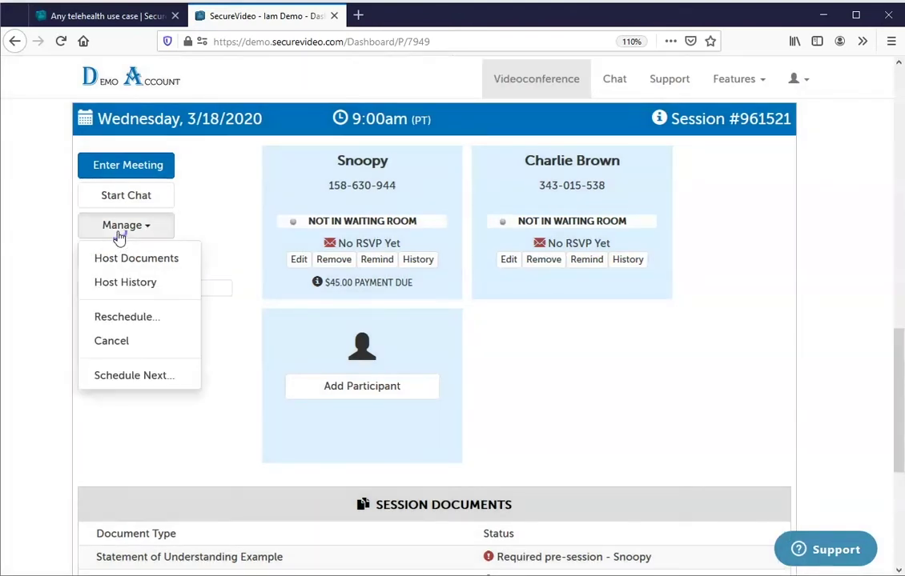
Start Schedule Next and pick 3/25/2020 as the follow-up session date.
click(164, 377)
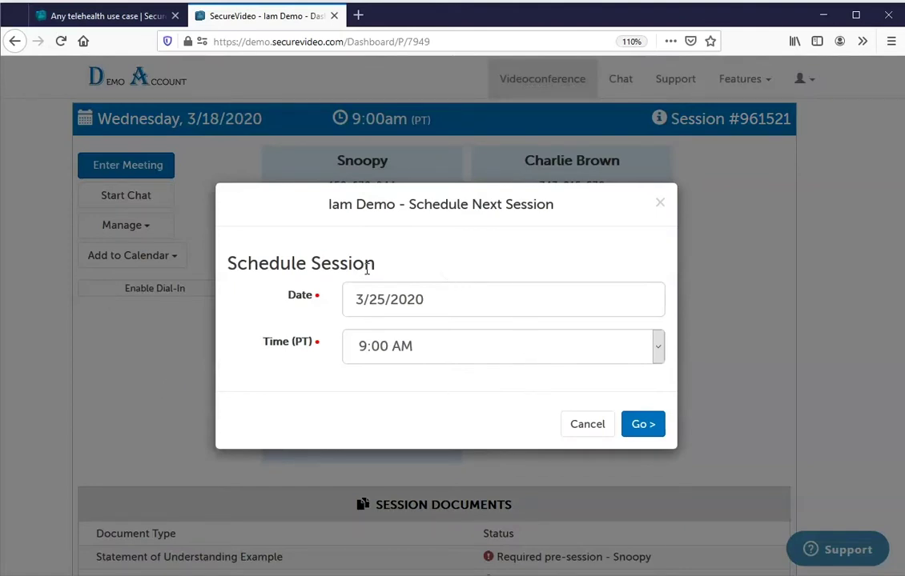
click(352, 296)
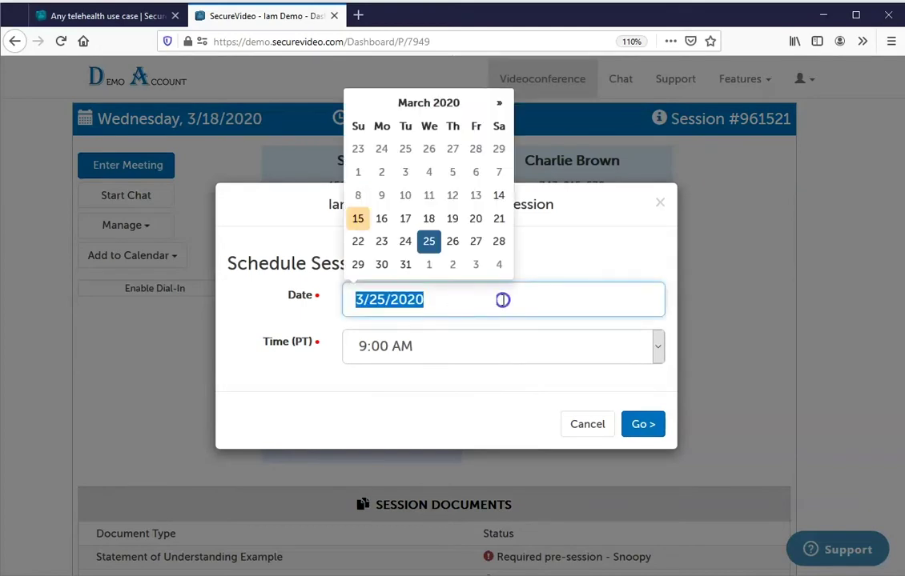
click(630, 437)
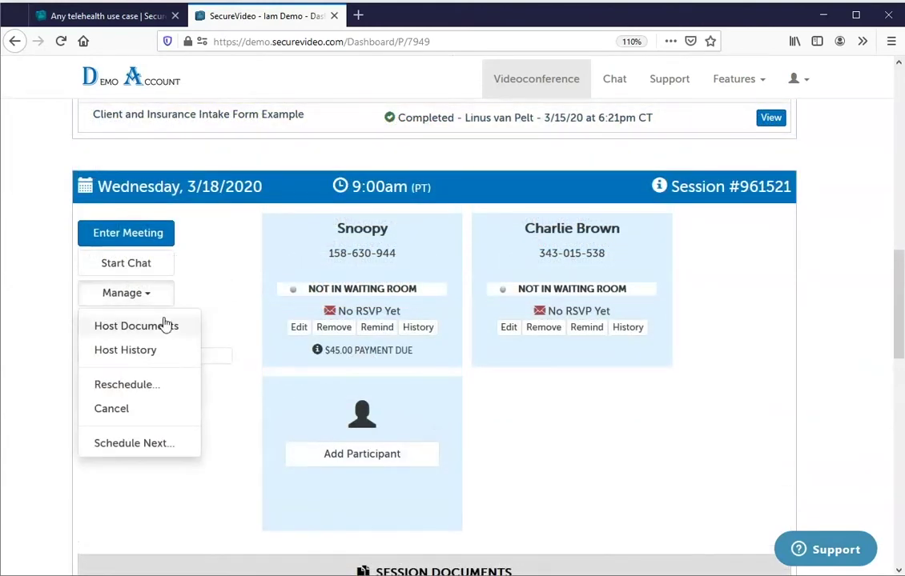
Apply the Provider Packet as the session's host documents.
click(165, 329)
click(432, 305)
click(410, 460)
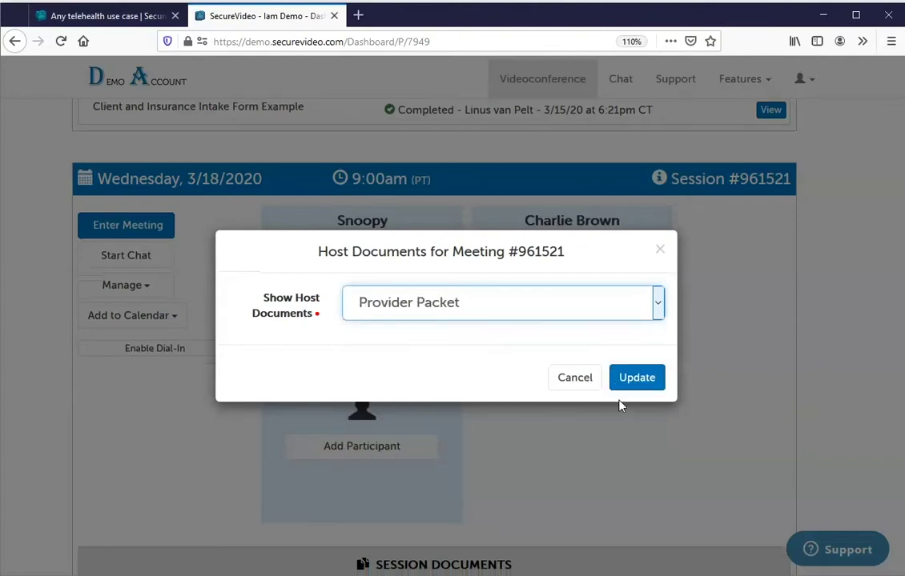
click(639, 381)
scroll(852, 281, down, 5)
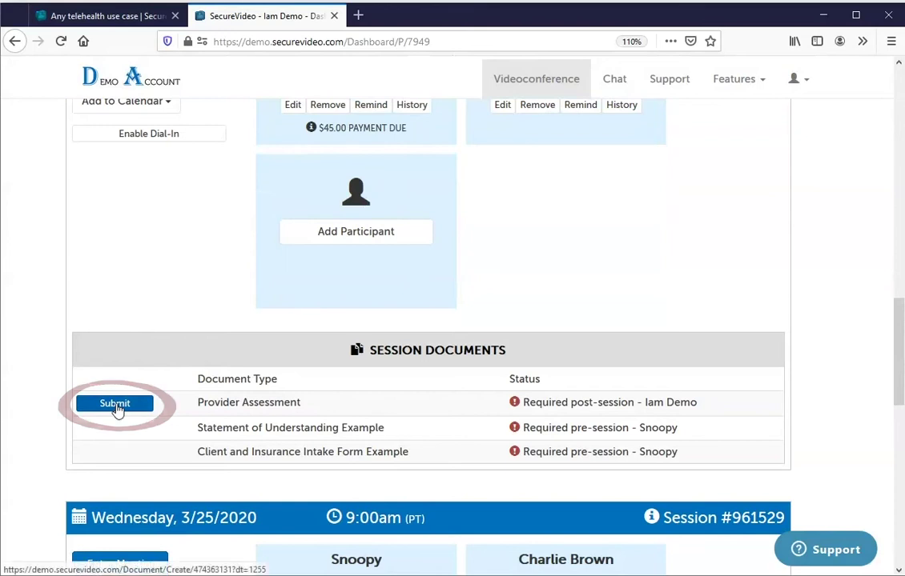
scroll(894, 360, up, 5)
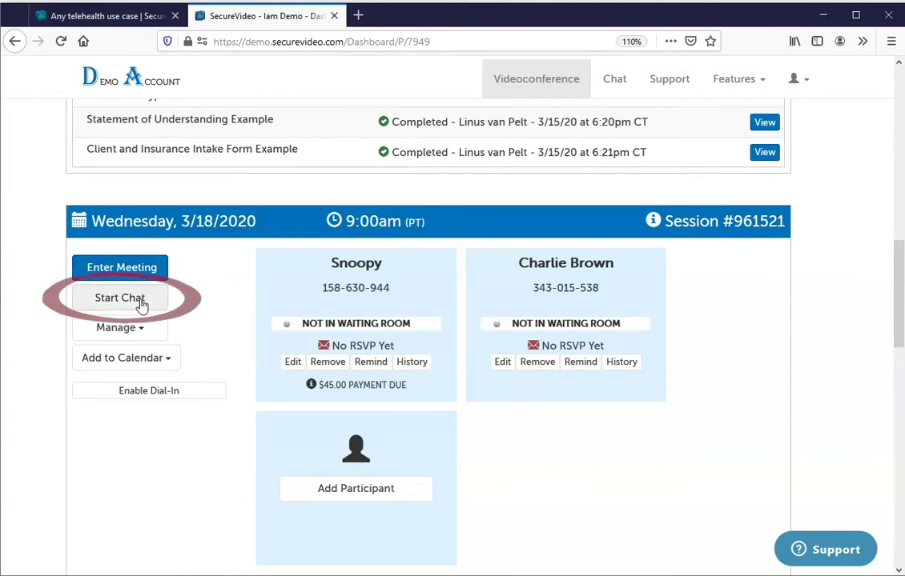
Start a chat with session 961521's two participants and send them the message 'Hi'.
click(134, 302)
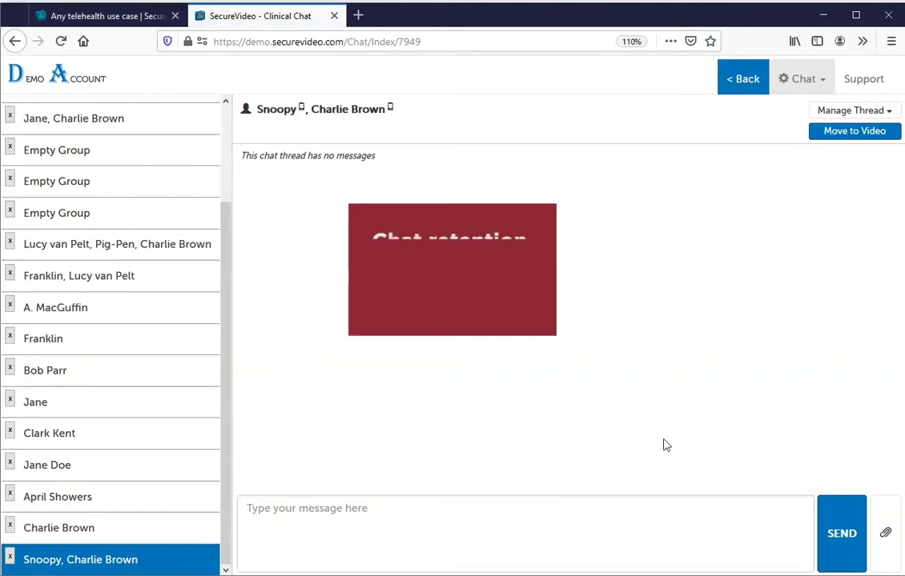
click(613, 532)
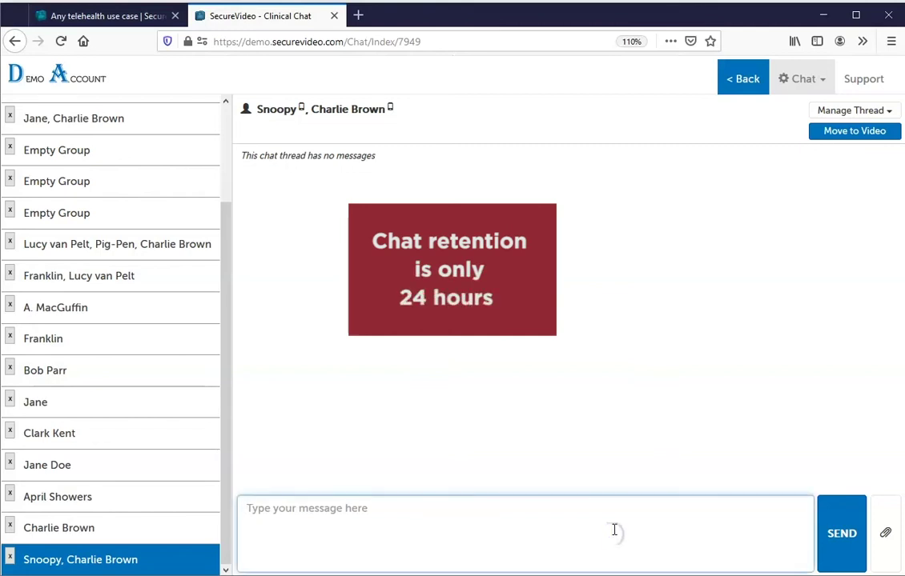
text(Hi)
click(863, 533)
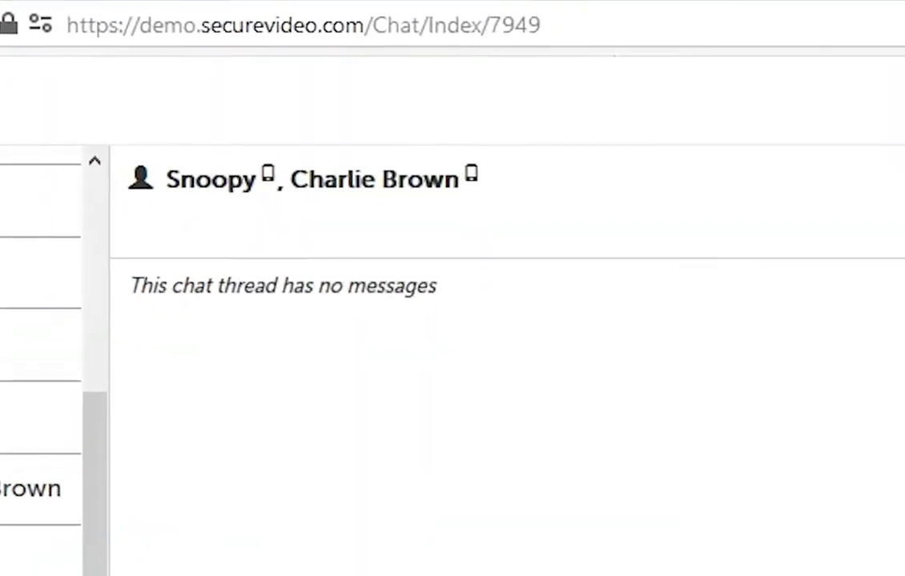
mouse_move(580, 240)
mouse_down()
mouse_move(244, 262)
mouse_move(201, 232)
mouse_move(253, 232)
mouse_up()
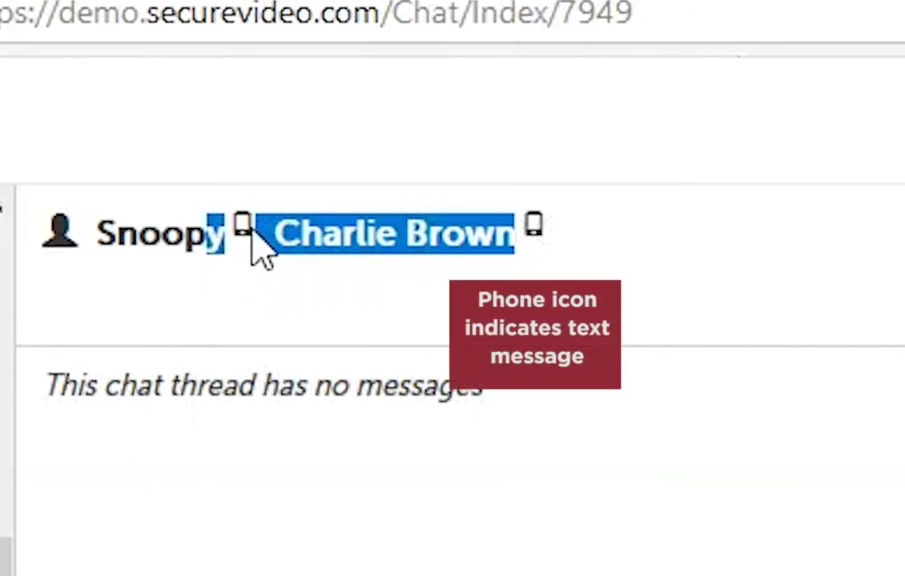
click(580, 244)
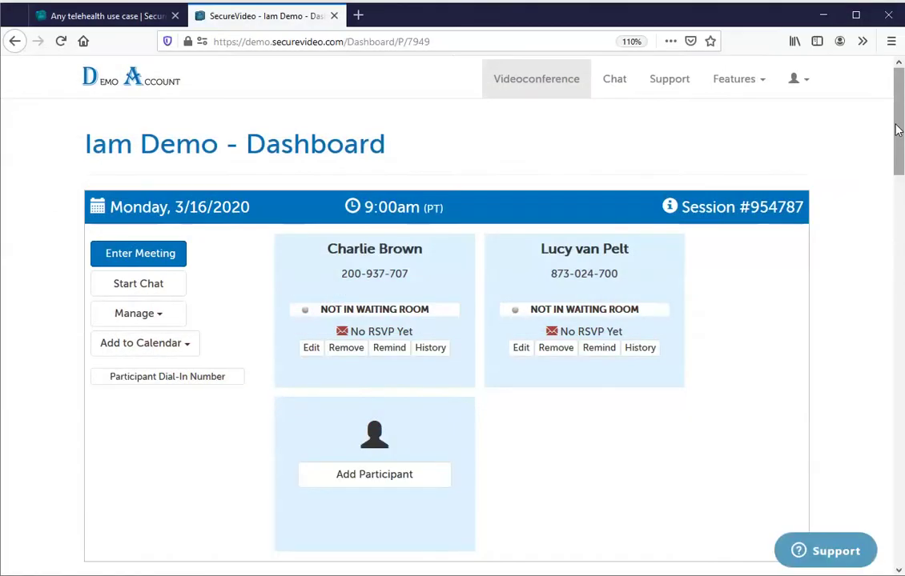
drag(898, 130, 900, 315)
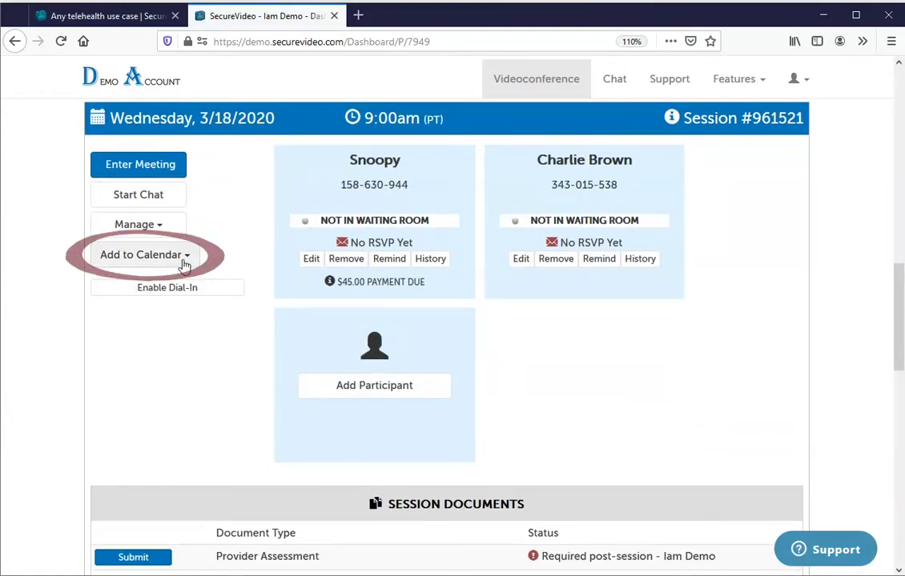
Check the Add to Calendar choices, then enable dial-in to reveal the phone number and access code.
click(184, 256)
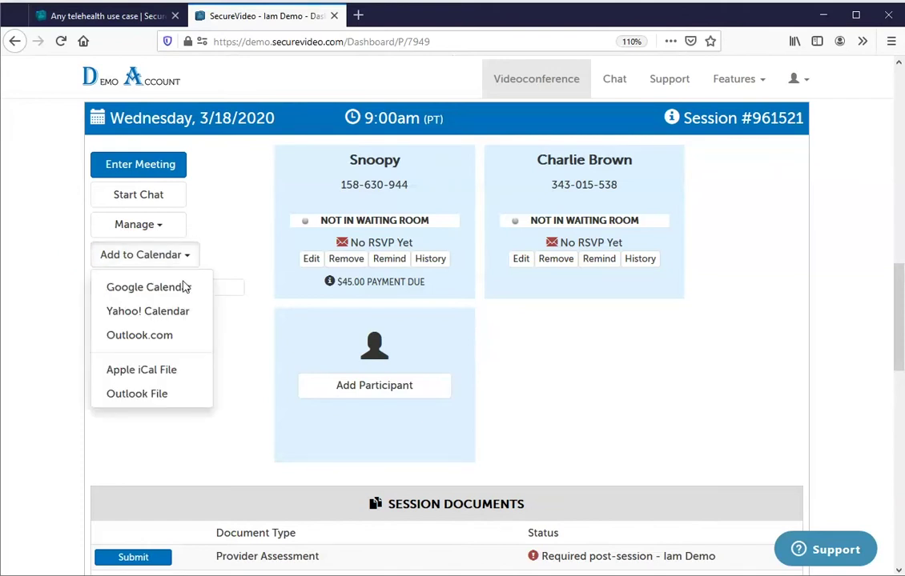
click(228, 366)
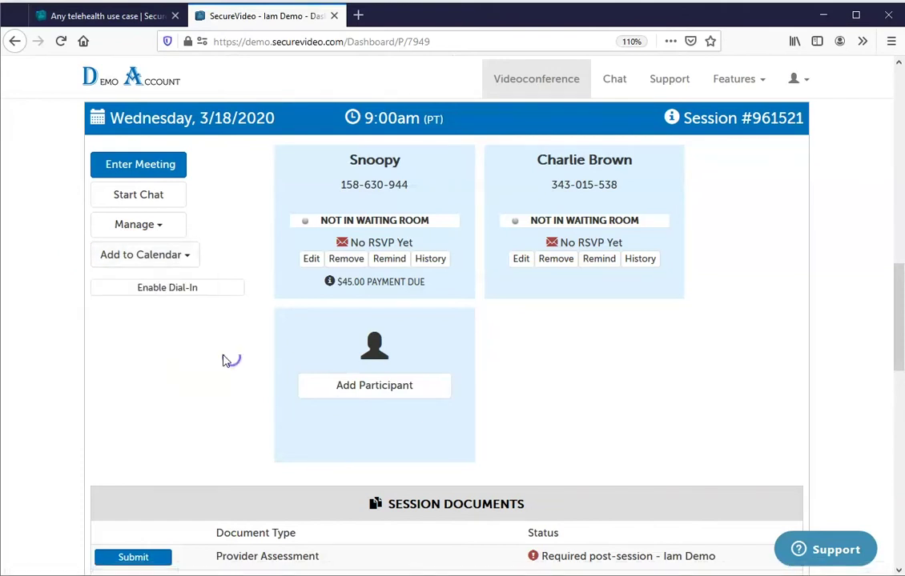
click(162, 290)
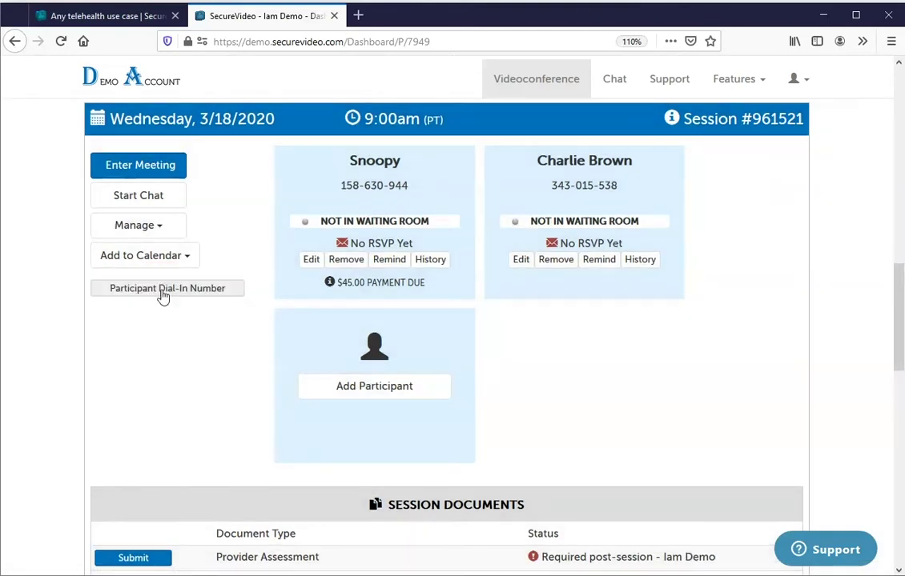
click(163, 288)
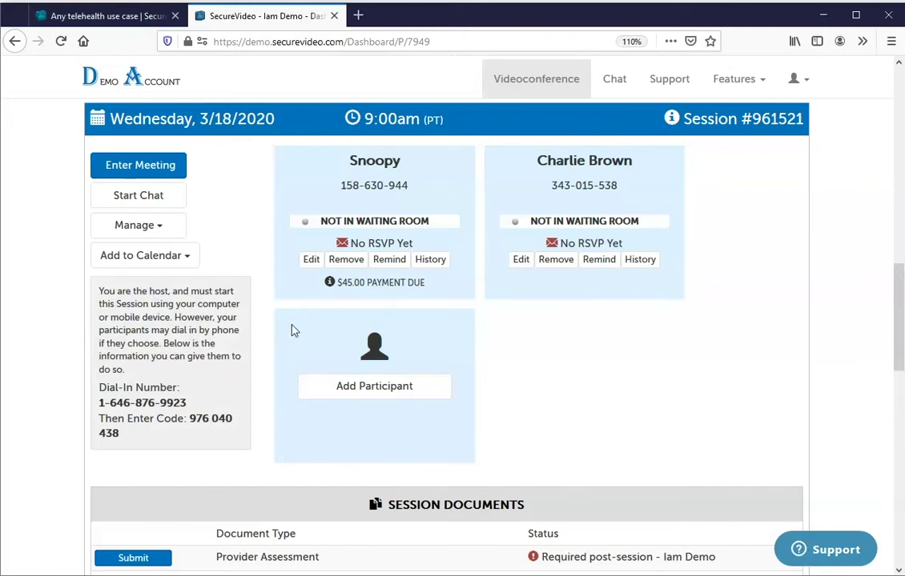
drag(899, 298, 900, 485)
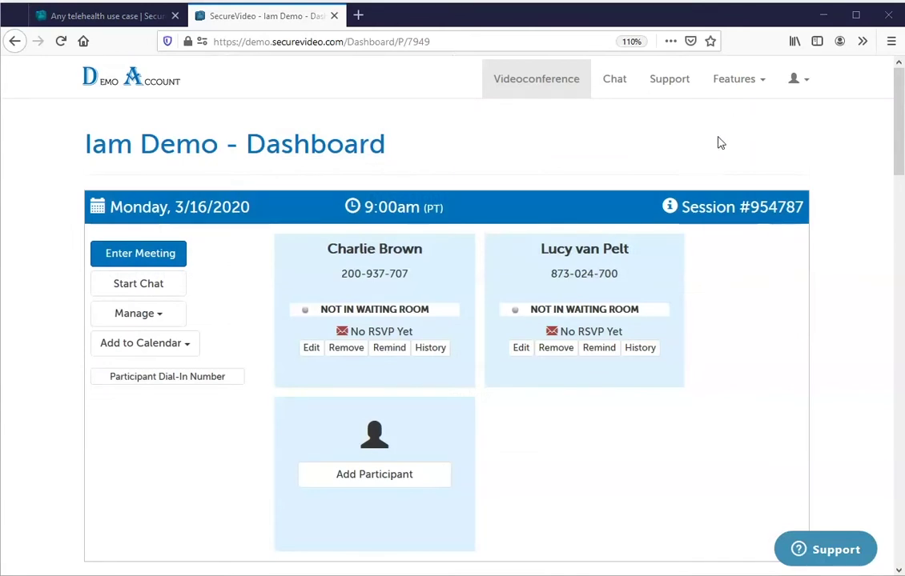
Go to Features > E-Documents and open Edit Templates below the Documents list.
click(741, 86)
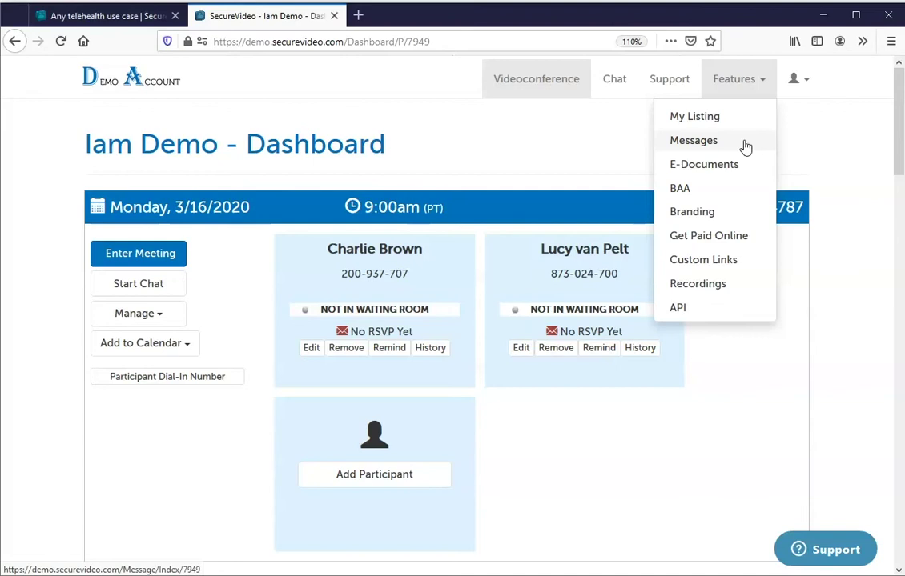
click(738, 168)
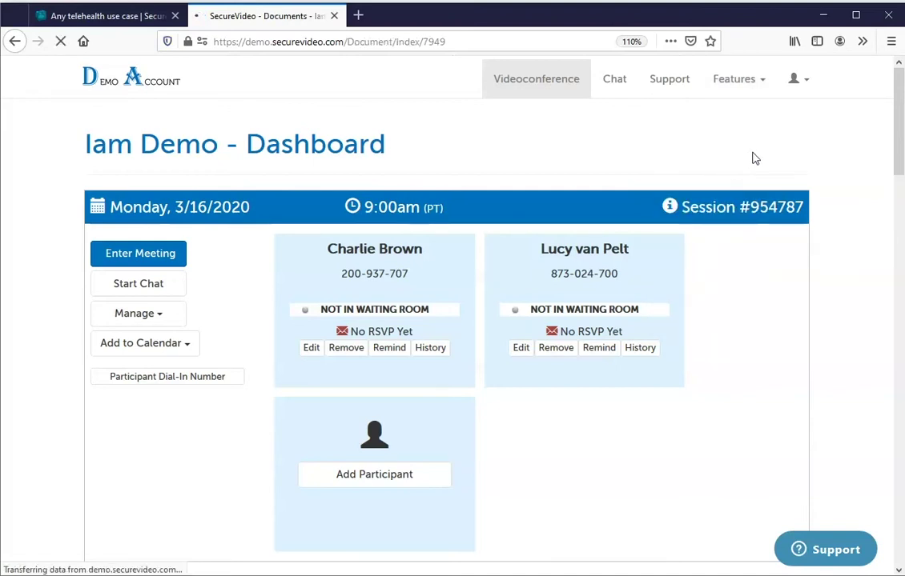
scroll(561, 361, down, 15)
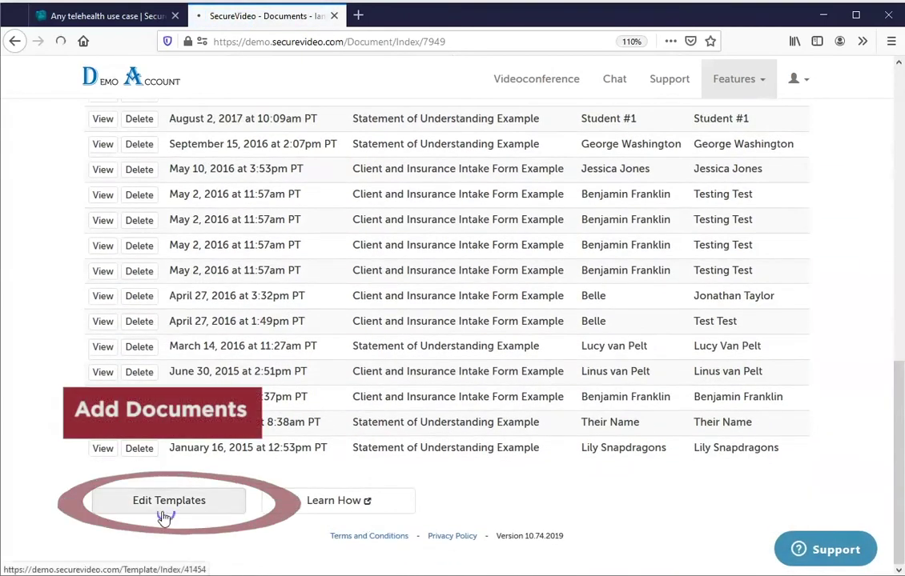
click(164, 506)
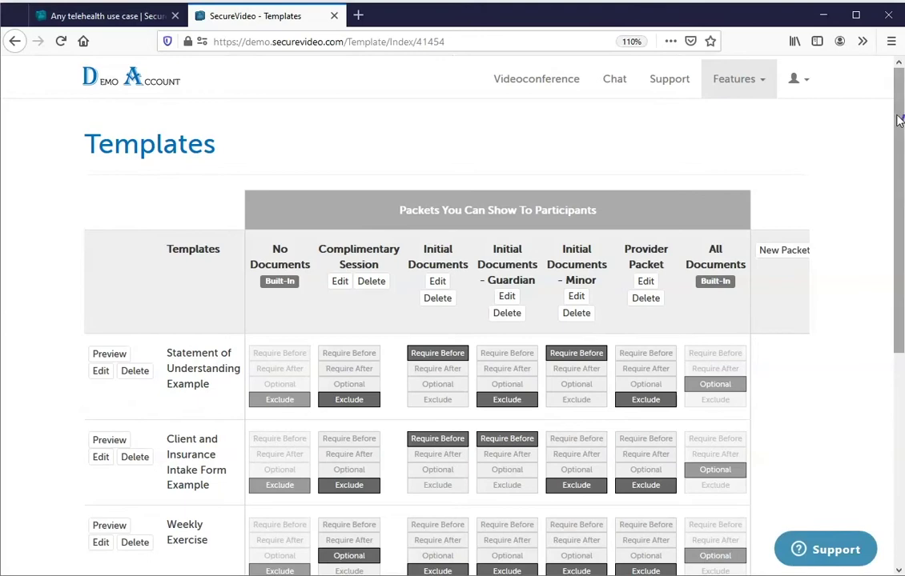
Find Client and Insurance Intake Form Example in the Templates table and edit it.
scroll(897, 224, down, 3)
drag(897, 224, 893, 333)
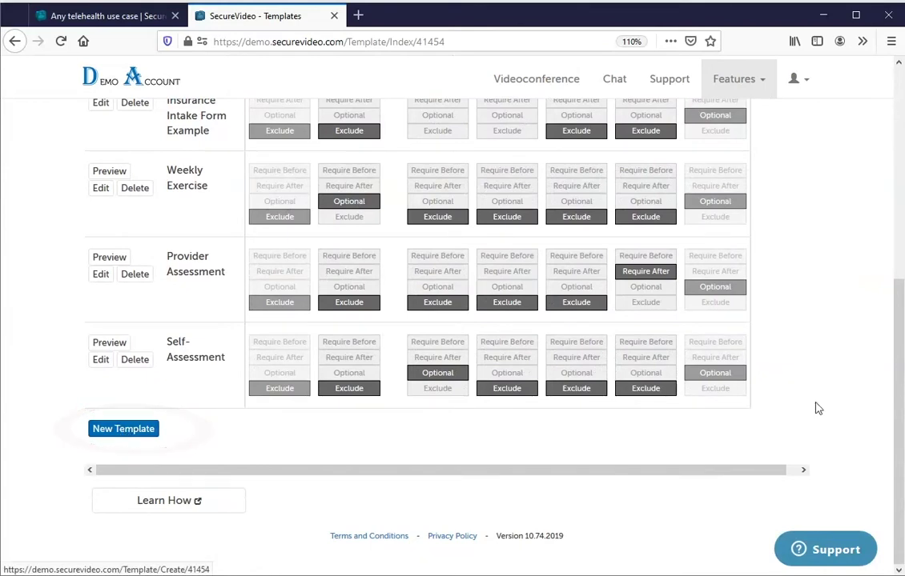
drag(898, 352, 890, 256)
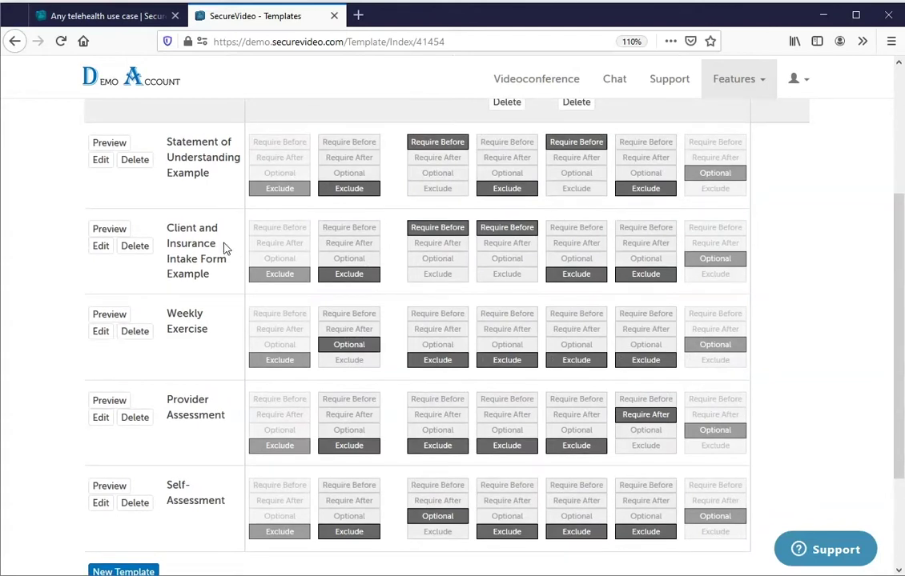
click(93, 248)
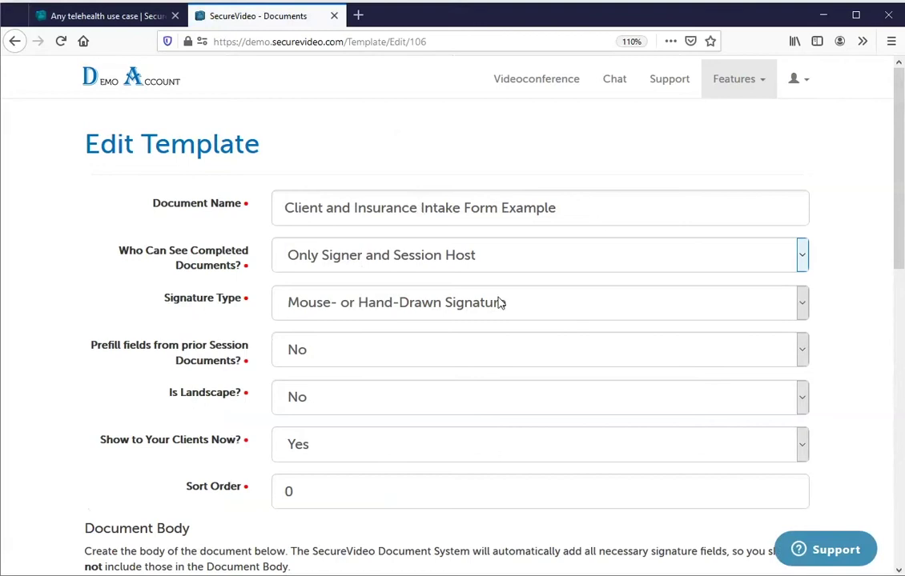
Open the Support Center field-tags article linked near the SSN tag in a new tab.
drag(897, 105, 895, 395)
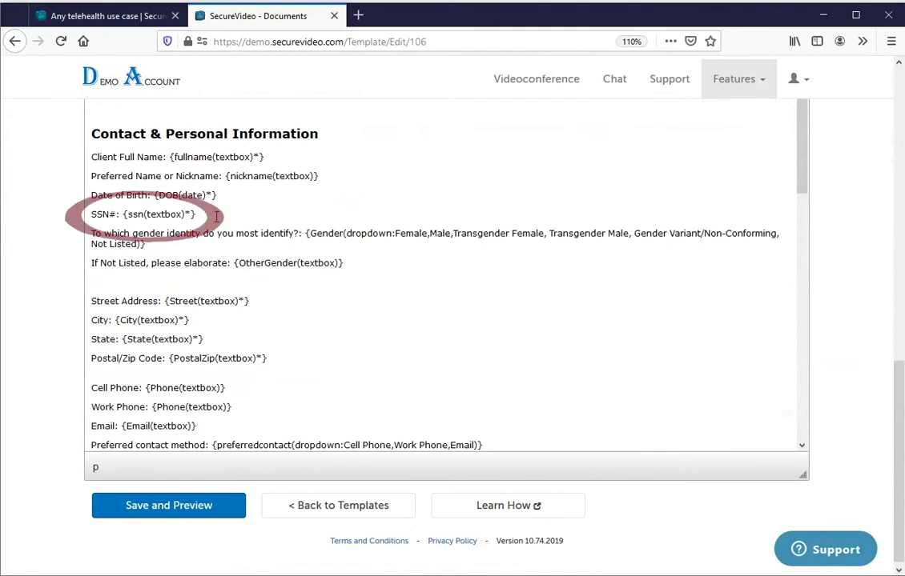
drag(215, 214, 126, 215)
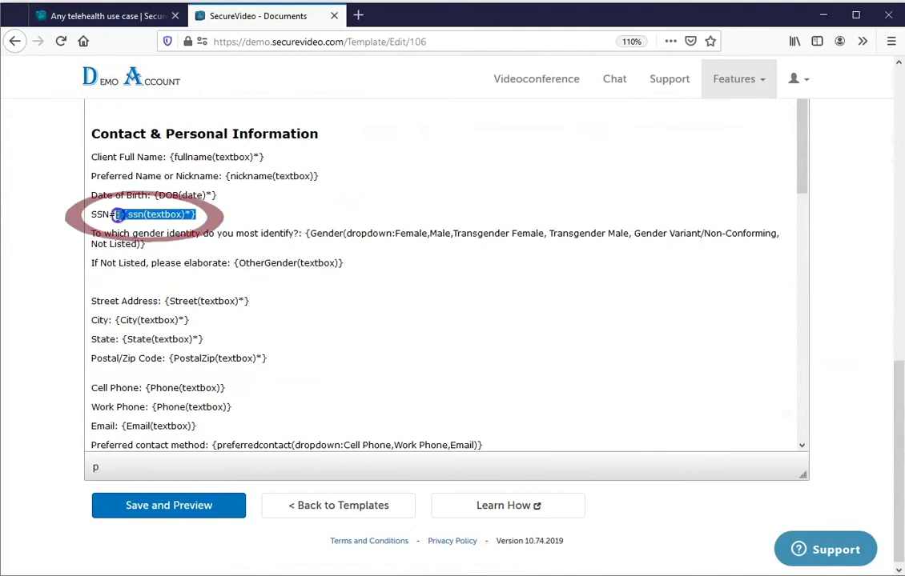
click(146, 244)
drag(895, 417, 895, 314)
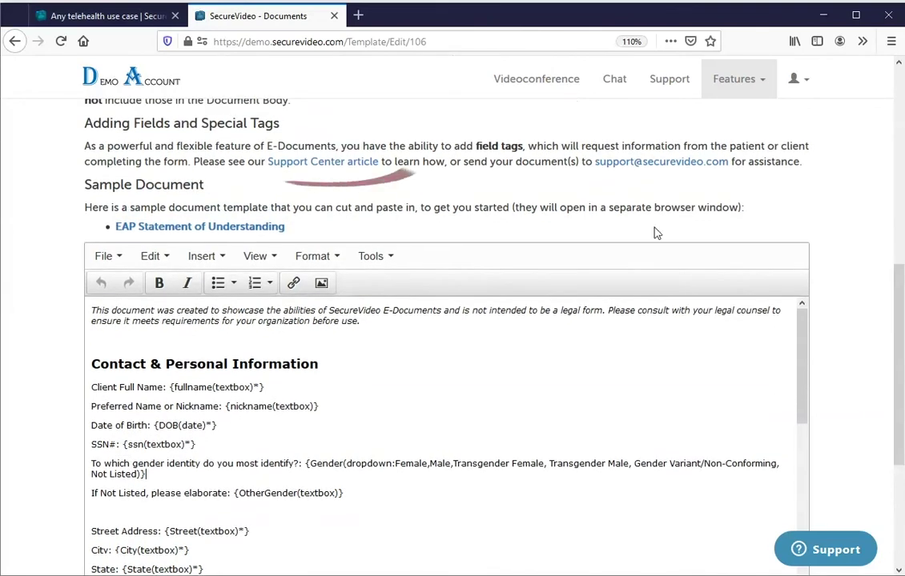
right_click(330, 171)
click(346, 176)
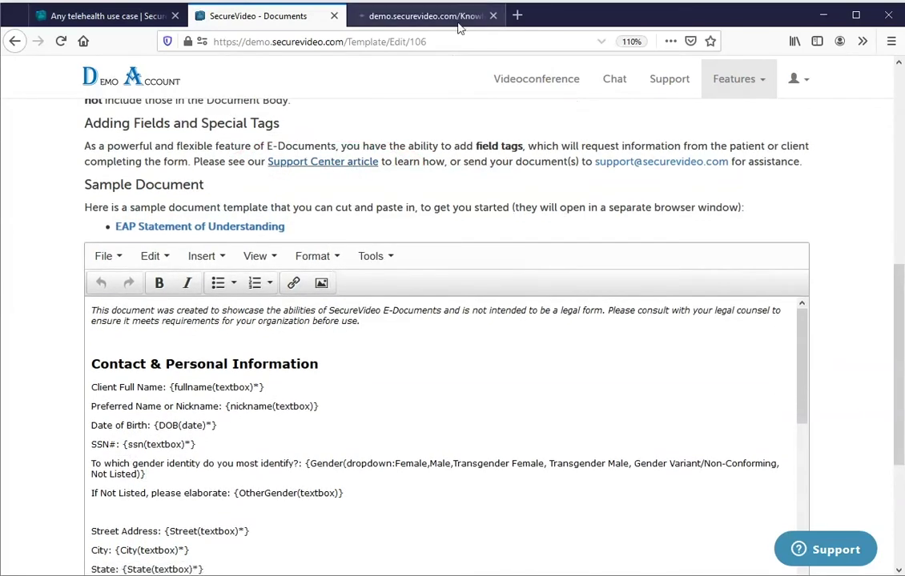
Switch to the Knowledge article tab and scroll down to the Document Fields section.
click(425, 16)
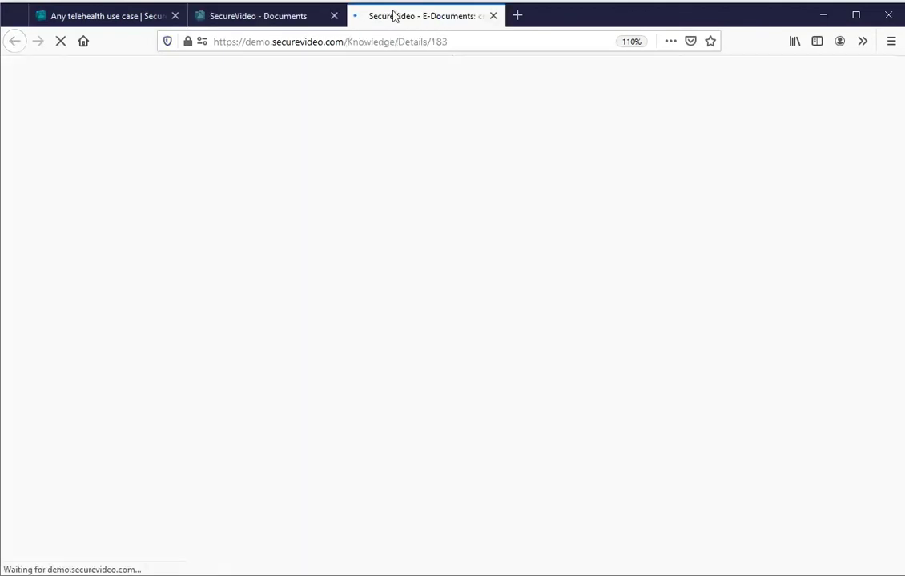
scroll(898, 104, down, 5)
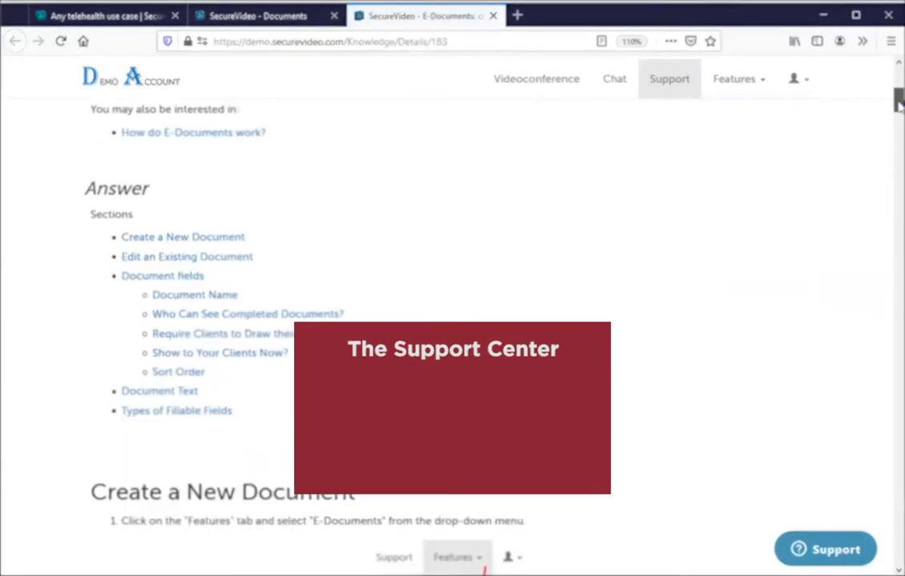
scroll(898, 104, down, 10)
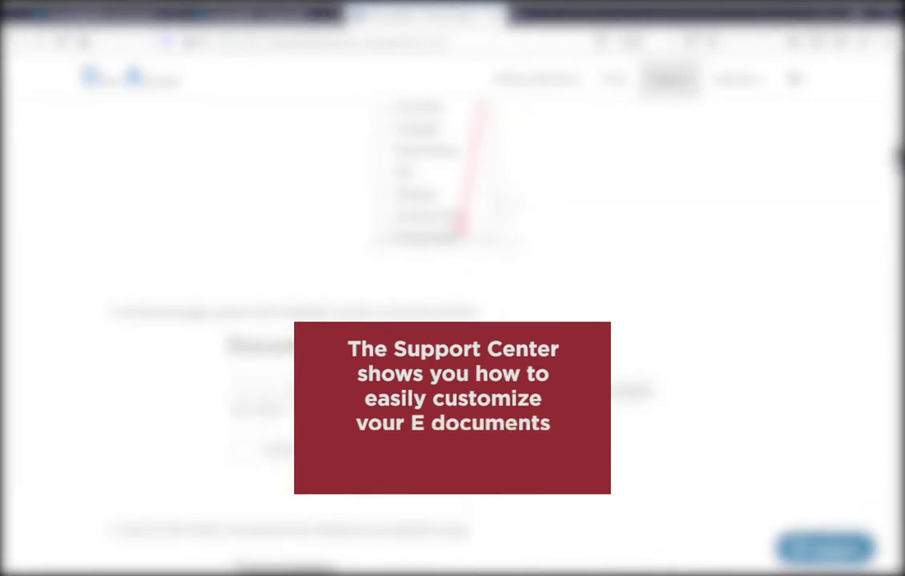
scroll(452, 240, down, 15)
scroll(898, 206, down, 5)
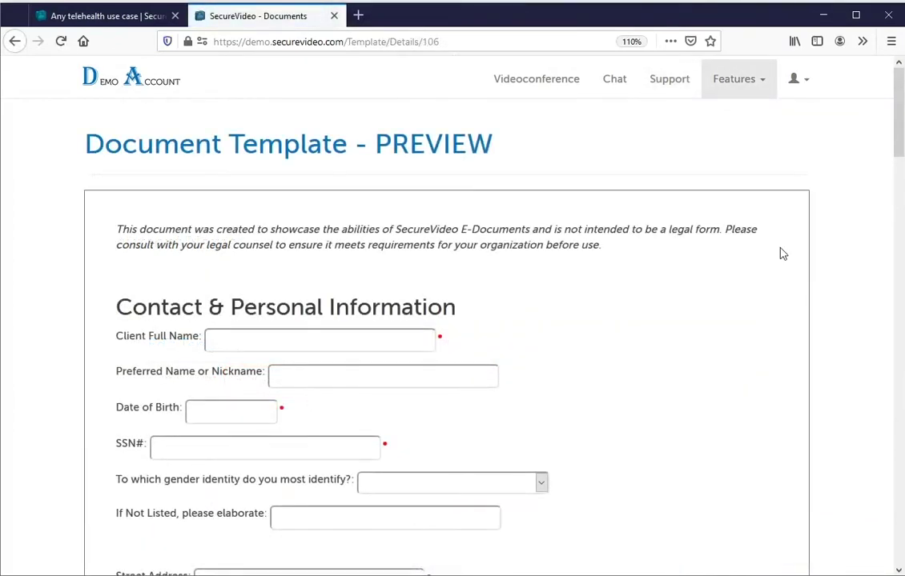
Draw a test signature in the signature box at the bottom of the intake form preview.
scroll(899, 141, down, 3)
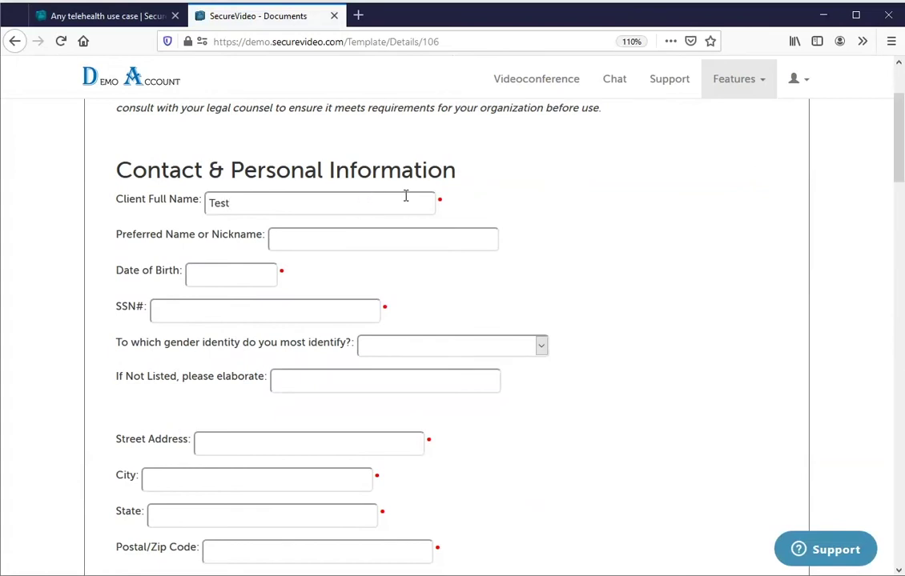
drag(900, 143, 863, 490)
mouse_move(262, 286)
mouse_down()
mouse_move(633, 366)
mouse_move(710, 370)
mouse_up()
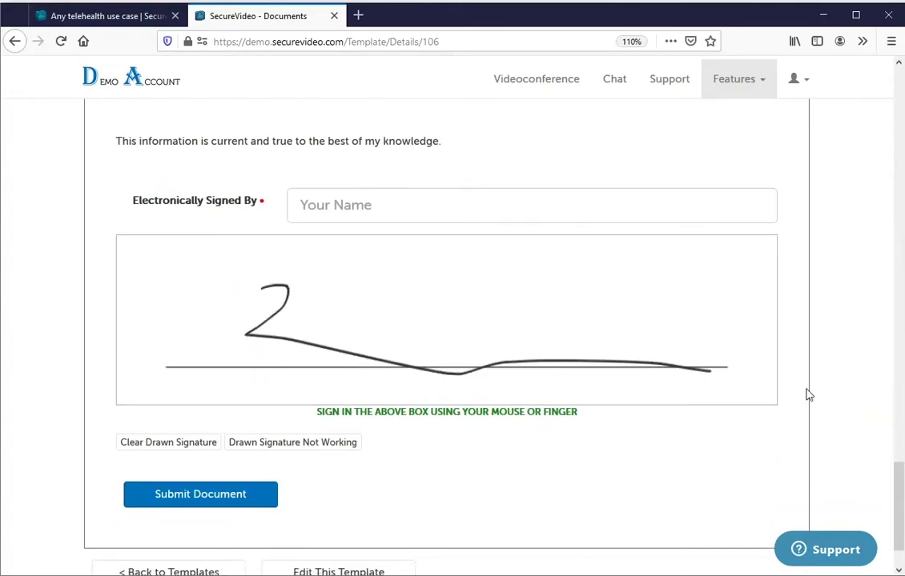
click(712, 77)
View the most recent received intake form under E-Documents and choose Add Your Signature.
click(709, 165)
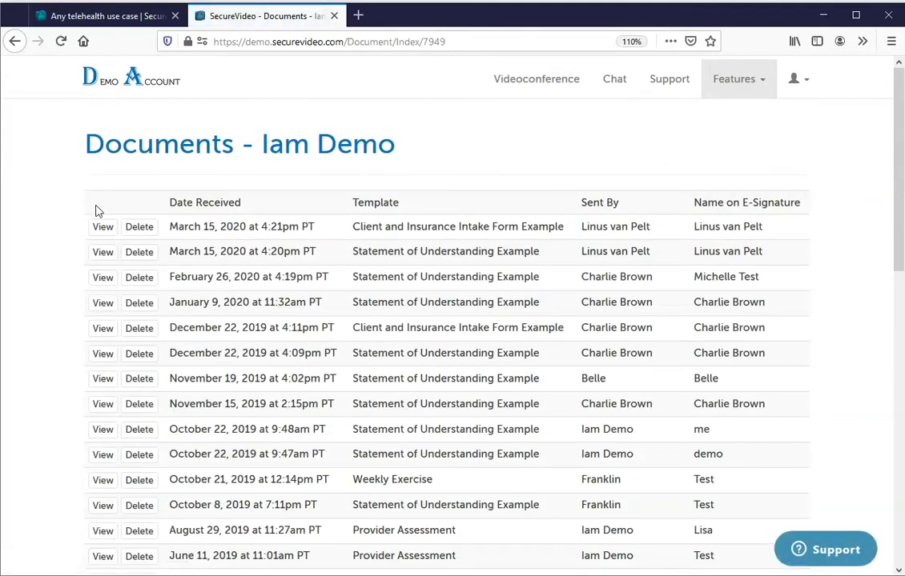
click(91, 229)
drag(898, 100, 897, 145)
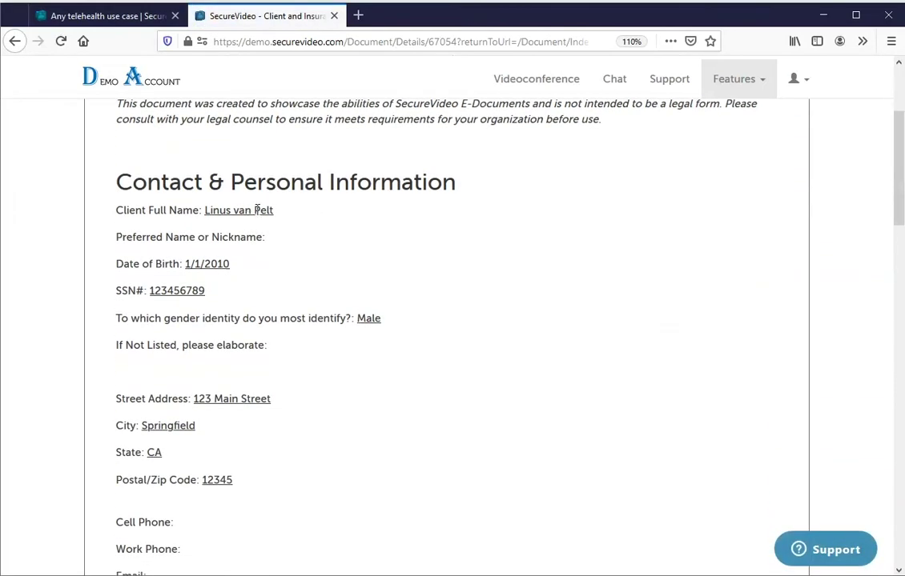
drag(244, 215, 204, 211)
drag(901, 149, 884, 502)
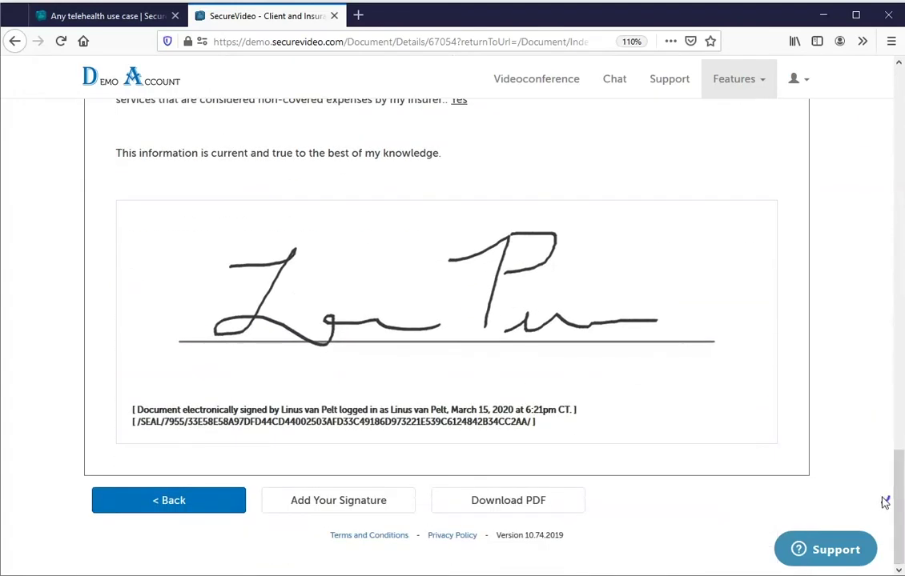
click(315, 503)
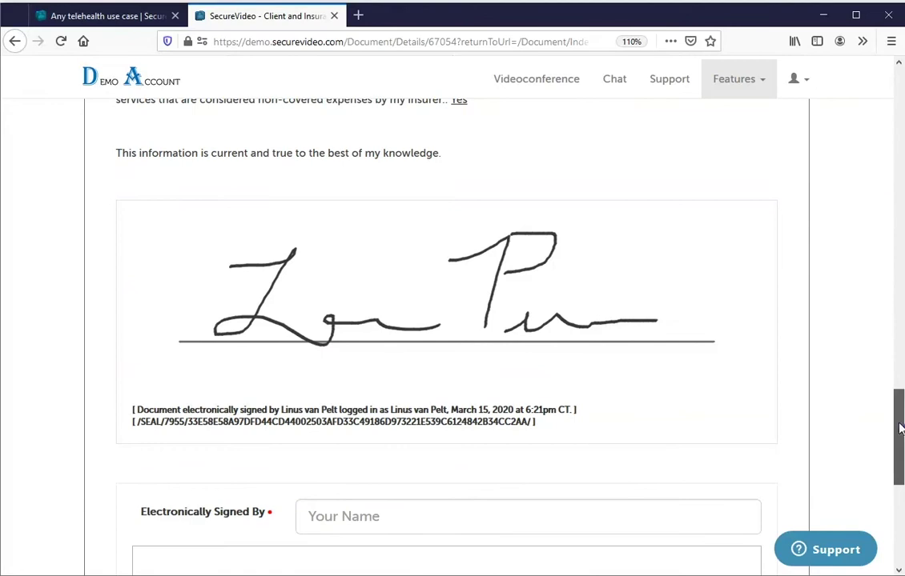
drag(899, 424, 899, 505)
Enter the account holder's name, draw a signature, and submit the electronic countersignature.
click(486, 141)
text(lam D)
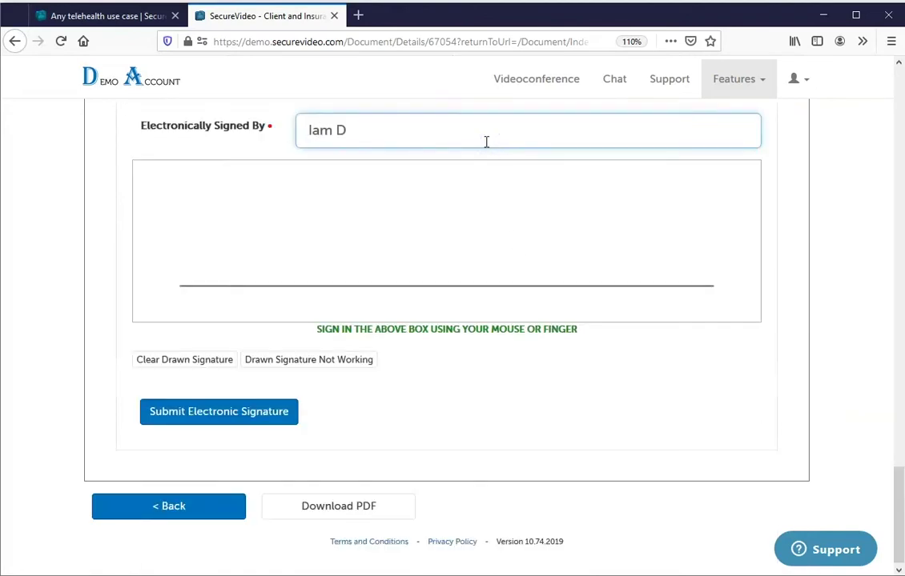
text(emo)
mouse_move(353, 279)
mouse_down()
mouse_move(302, 192)
mouse_move(282, 264)
mouse_up()
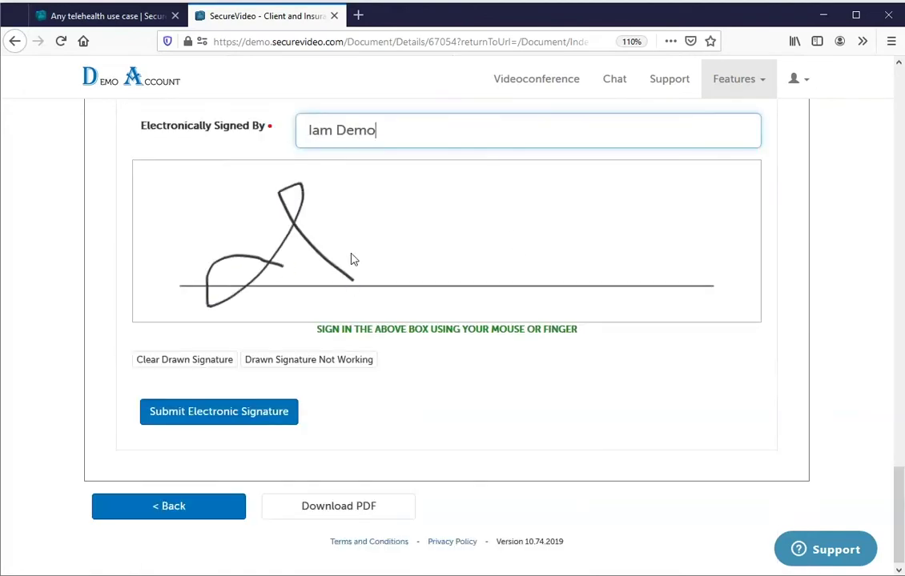
drag(355, 251, 462, 263)
drag(470, 201, 512, 237)
drag(553, 186, 649, 258)
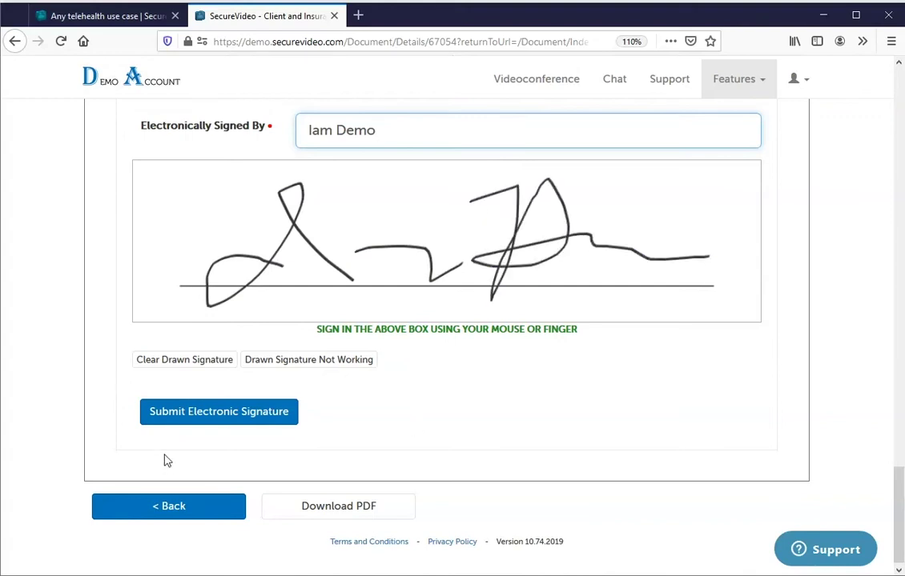
click(154, 413)
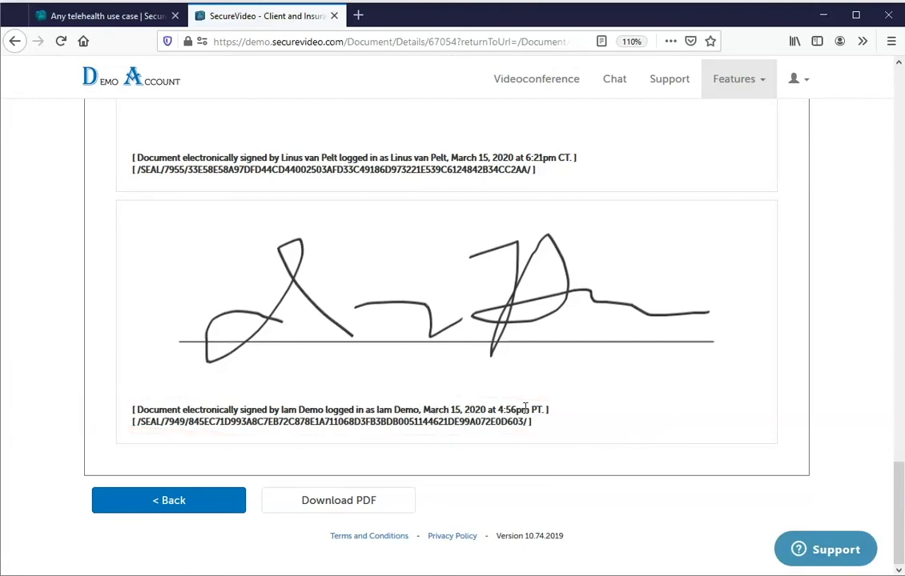
drag(535, 425, 94, 434)
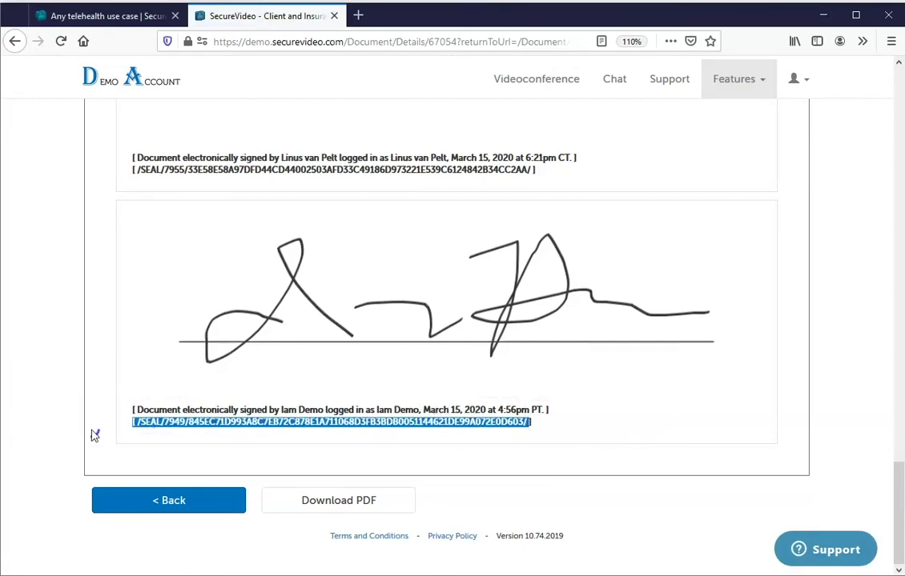
click(302, 425)
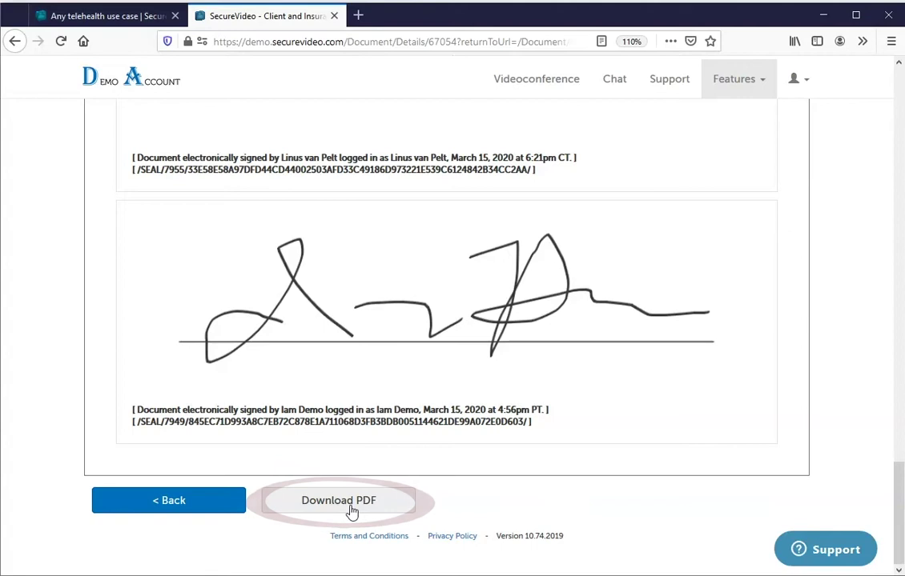
View the Business Associate Agreement page under Features, then go to the Branding settings.
click(746, 88)
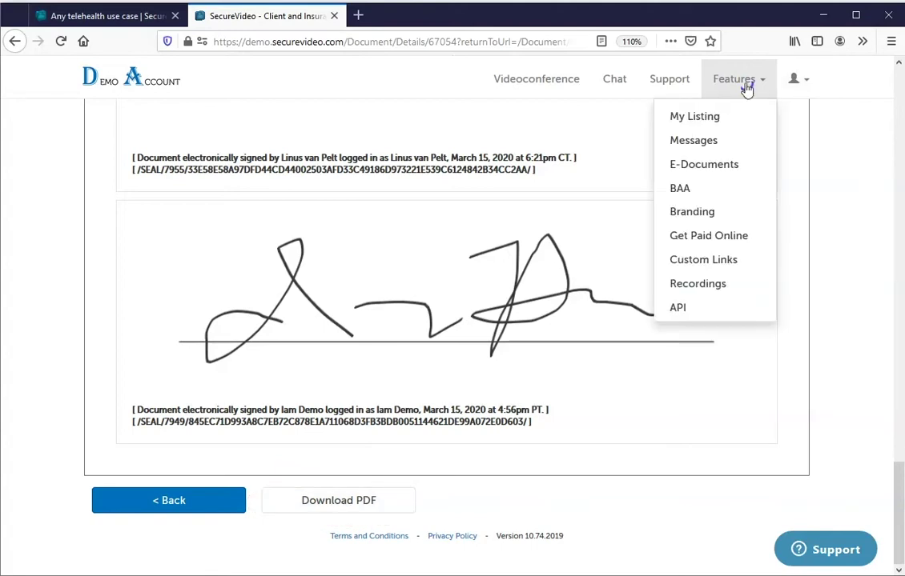
click(715, 191)
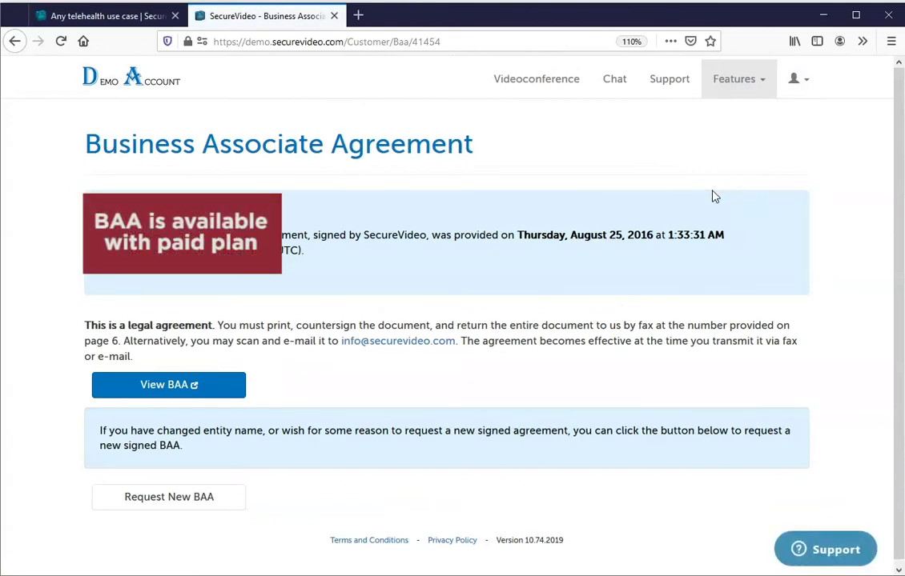
click(743, 89)
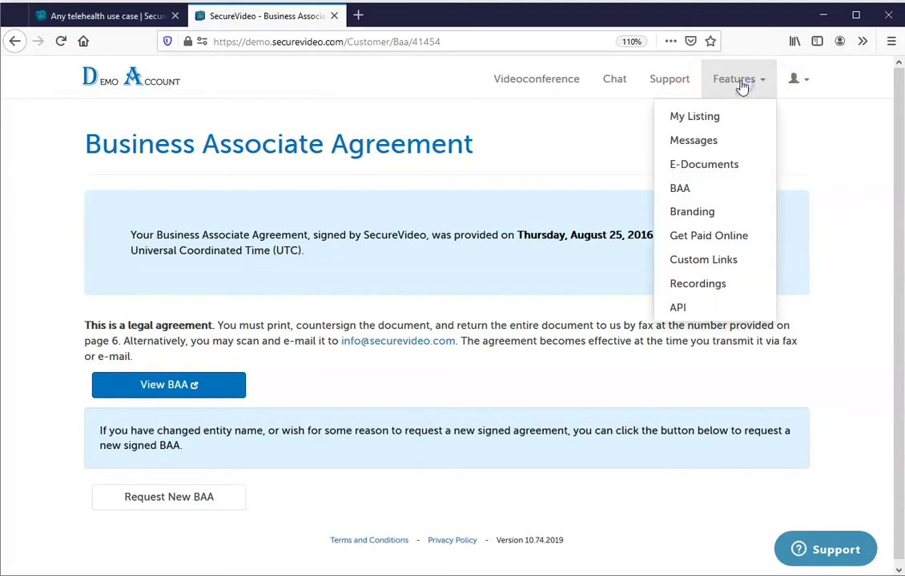
click(725, 209)
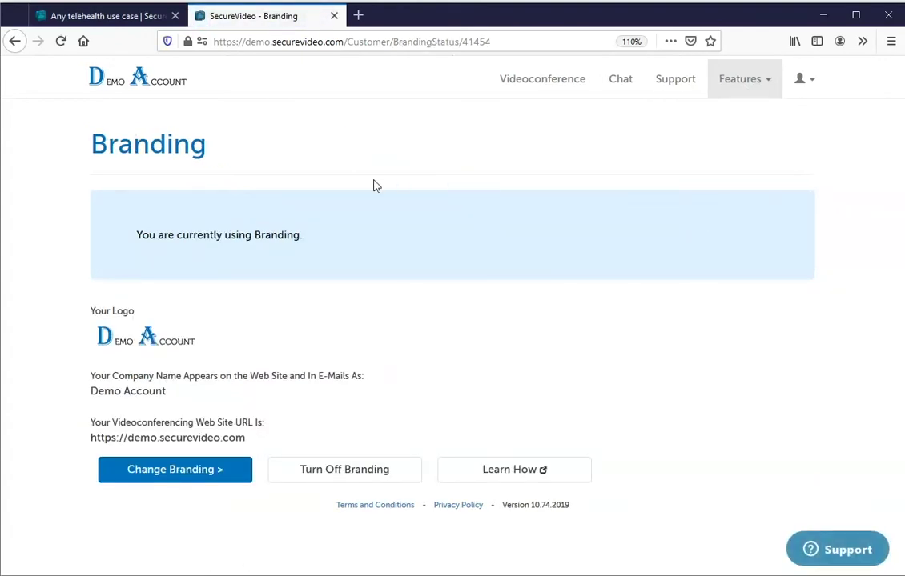
Start editing account branding and expand the Customize system colors fields.
click(220, 472)
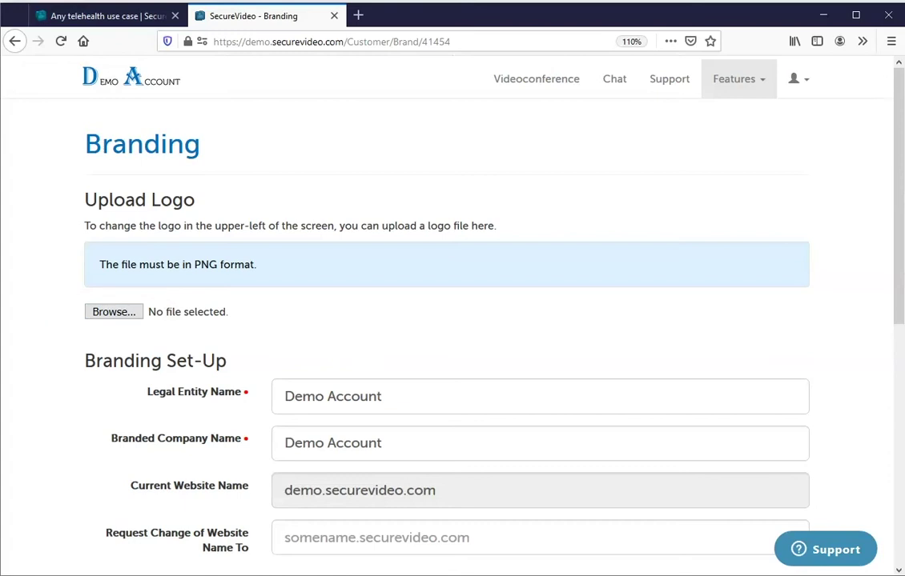
scroll(342, 264, down, 3)
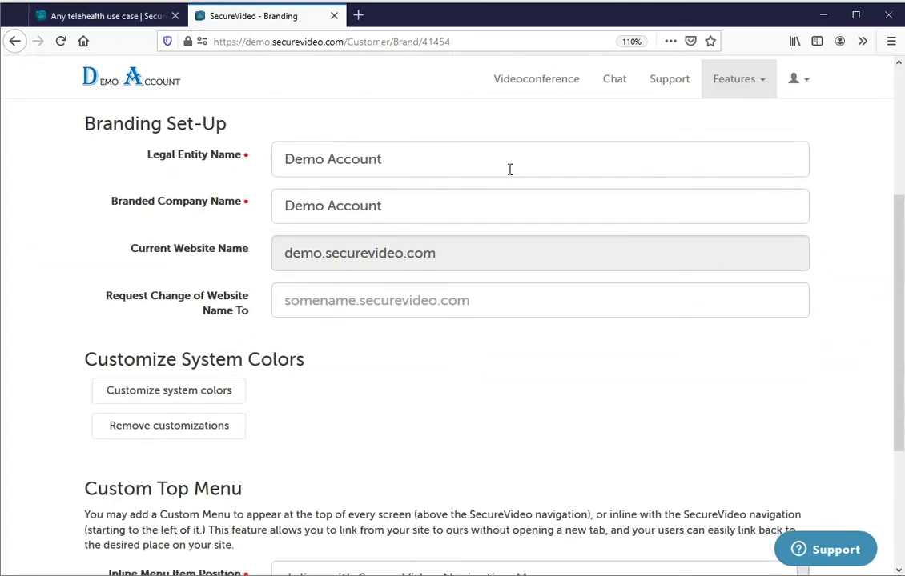
scroll(452, 320, down, 1)
click(230, 315)
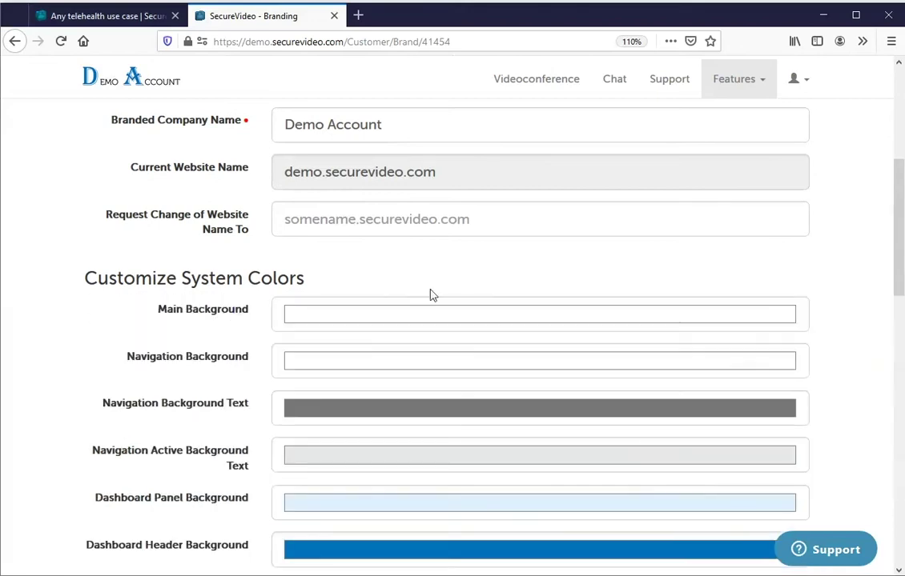
drag(896, 200, 884, 491)
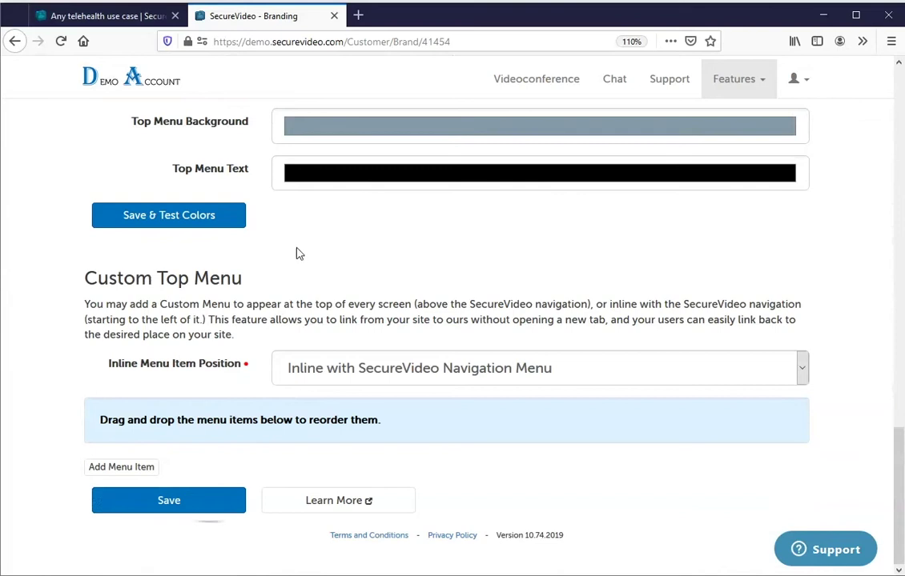
Read the branding help article, close it, and go to the Get Paid Online page.
click(334, 502)
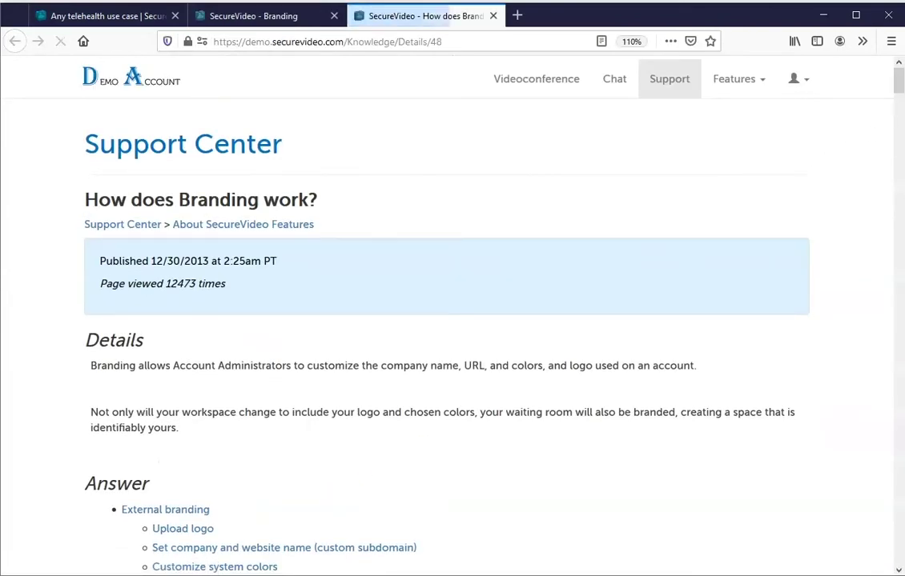
drag(898, 80, 896, 302)
click(493, 16)
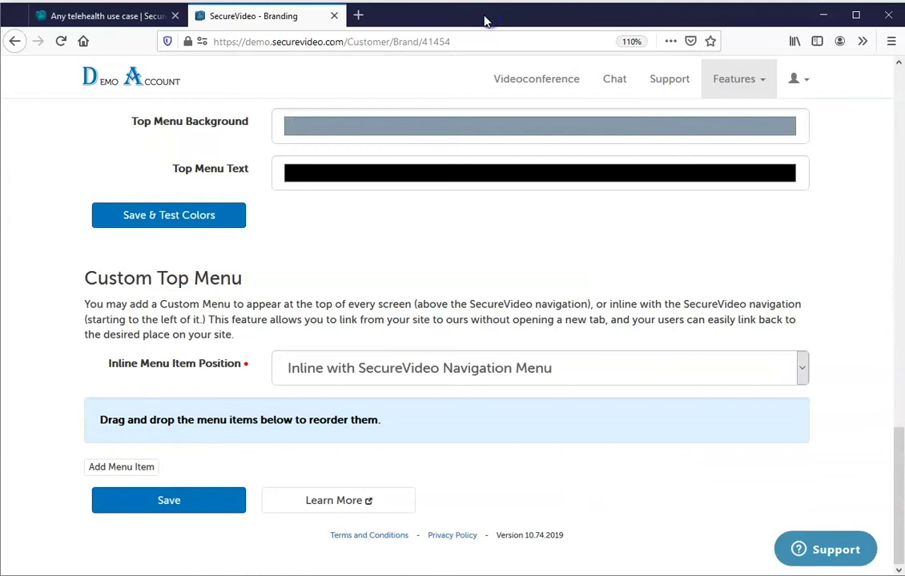
click(751, 86)
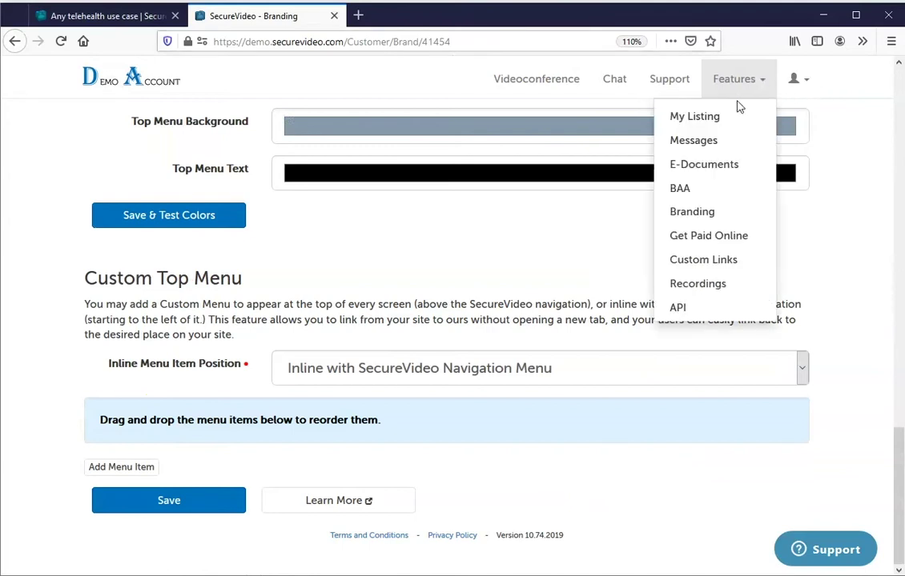
click(715, 237)
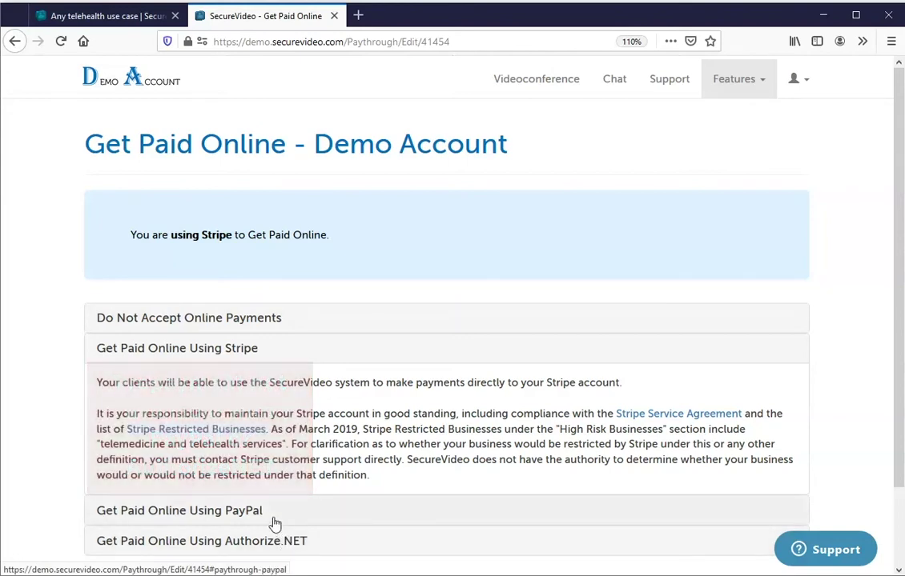
Leave the Stripe payment settings unchanged and go to the Custom Links page under Features.
click(757, 96)
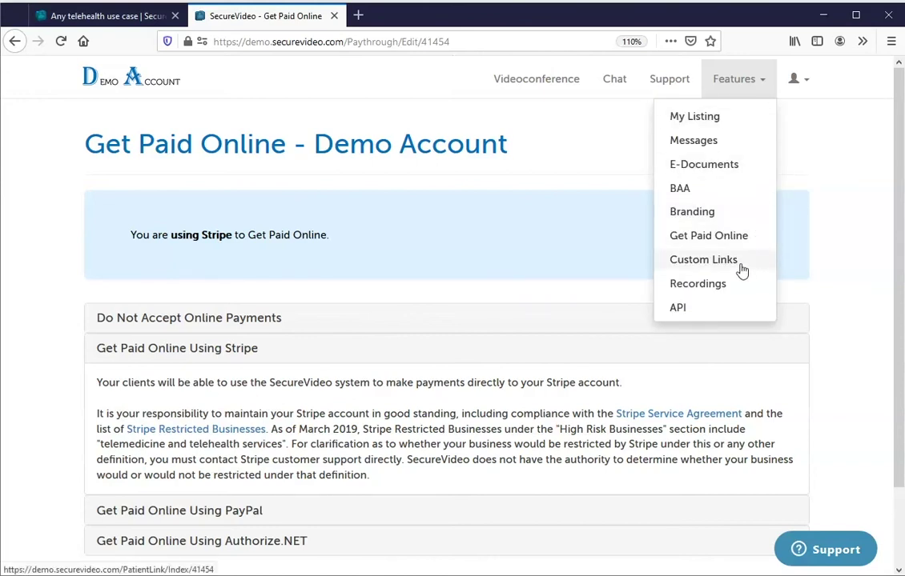
click(703, 259)
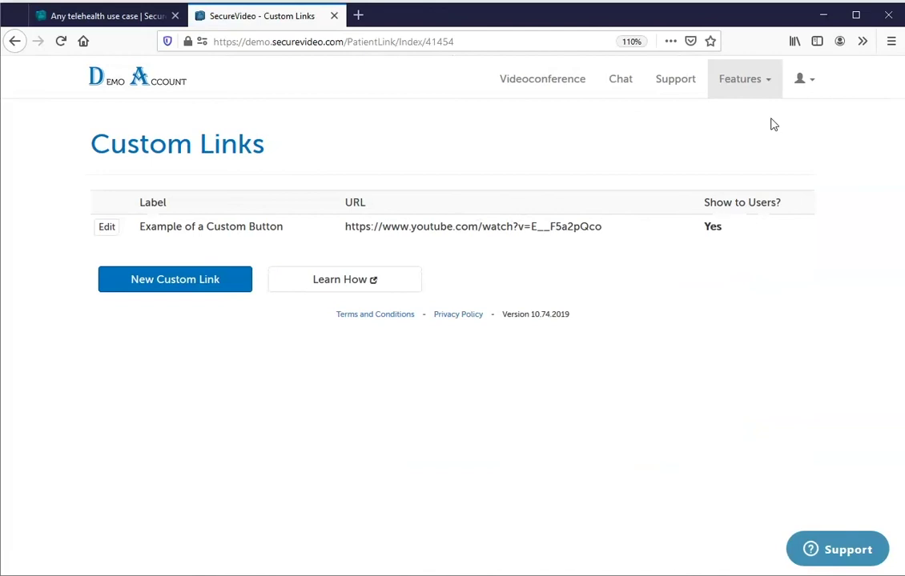
Open the account holder's Edit User page and scroll through their details and roles.
click(739, 85)
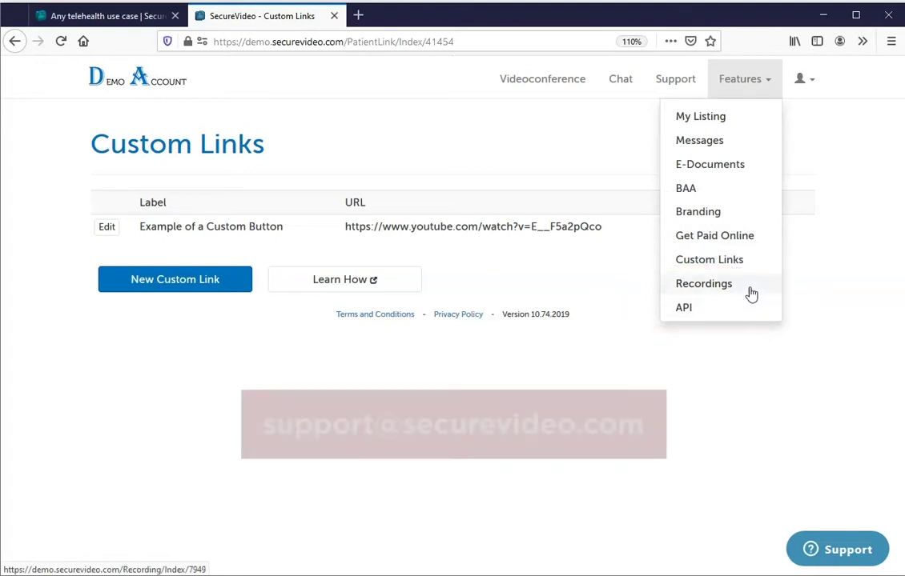
click(825, 198)
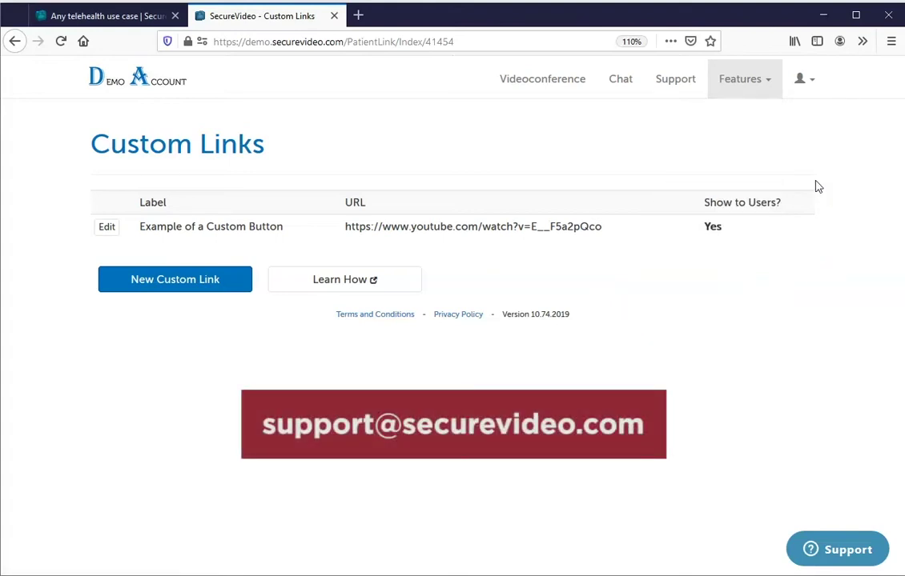
click(800, 79)
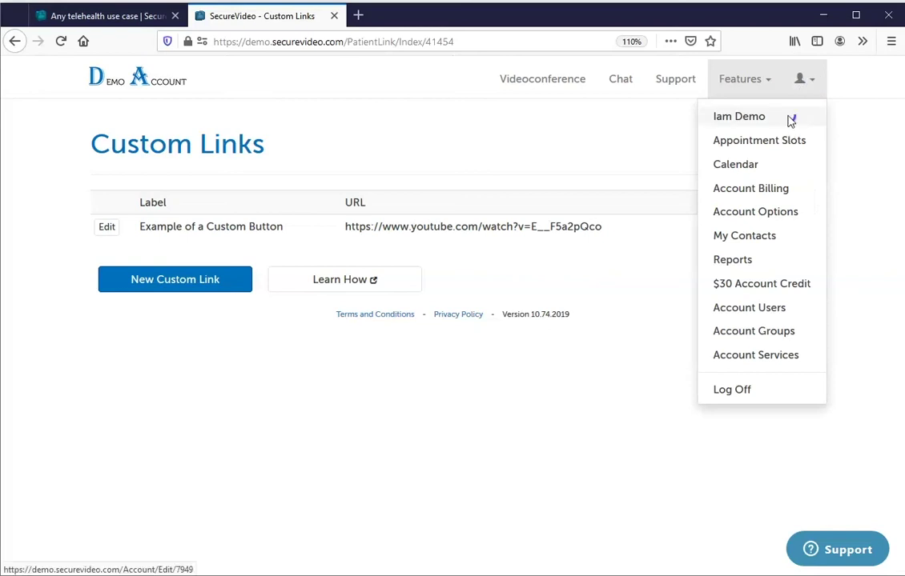
click(735, 117)
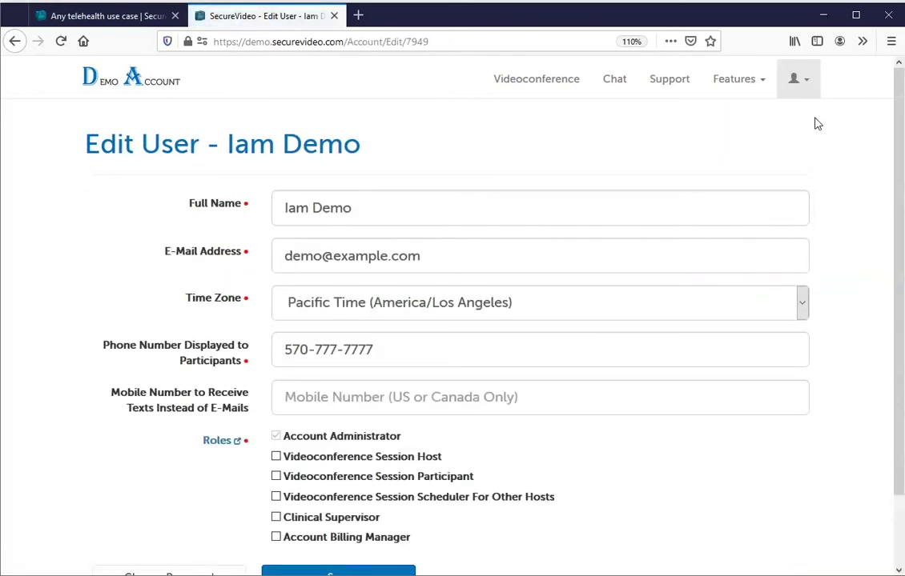
scroll(897, 92, down, 2)
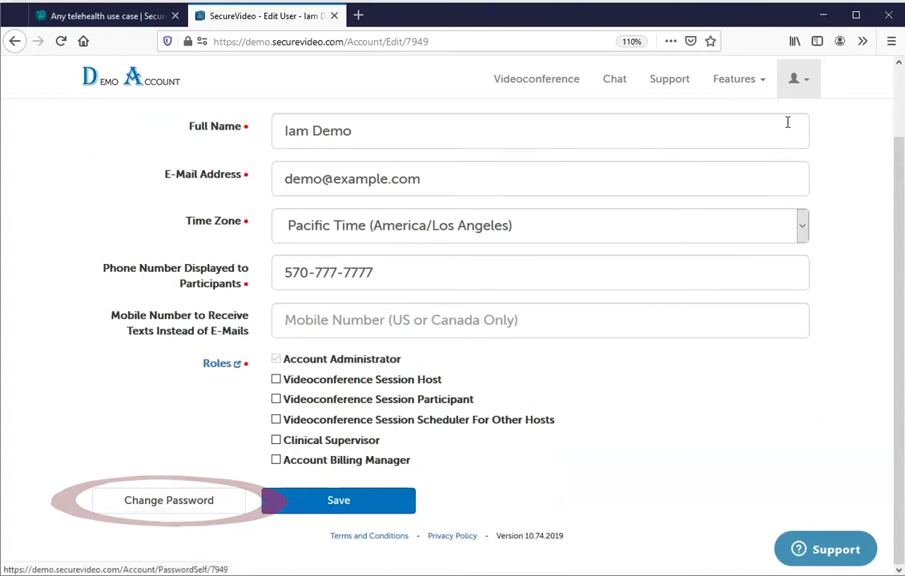
click(797, 82)
Review the weekly Appointment Slots page.
click(782, 143)
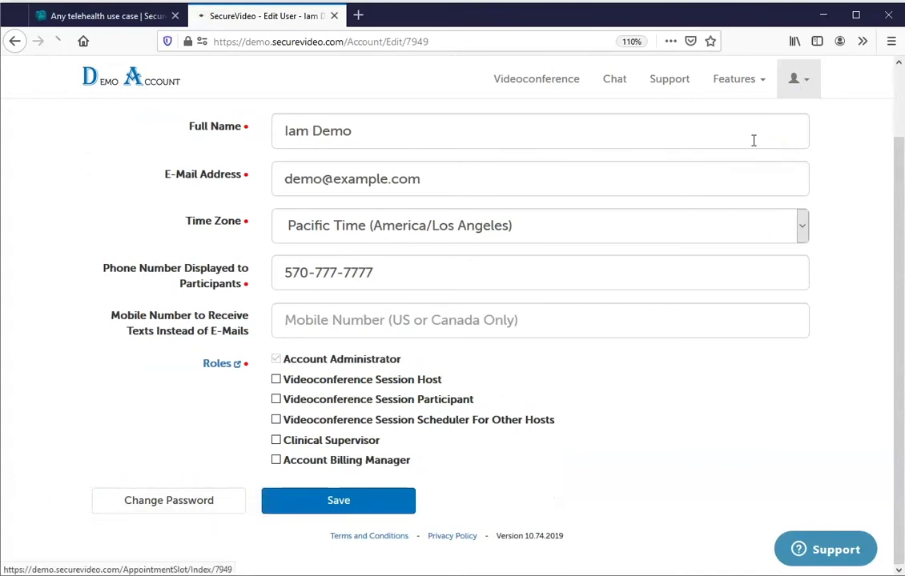
drag(898, 108, 888, 226)
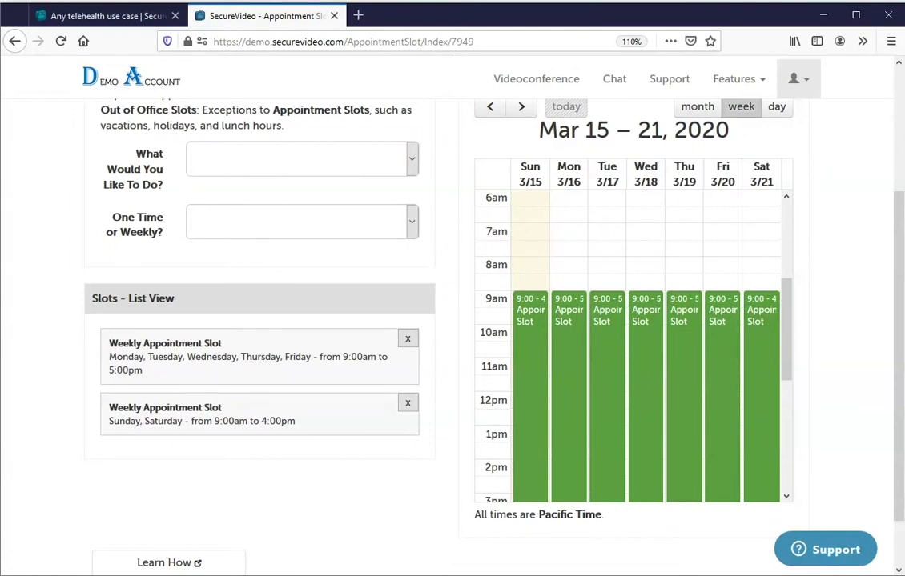
scroll(898, 212, up, 5)
Check the March 2020 session calendar, then go to Account Billing.
click(807, 88)
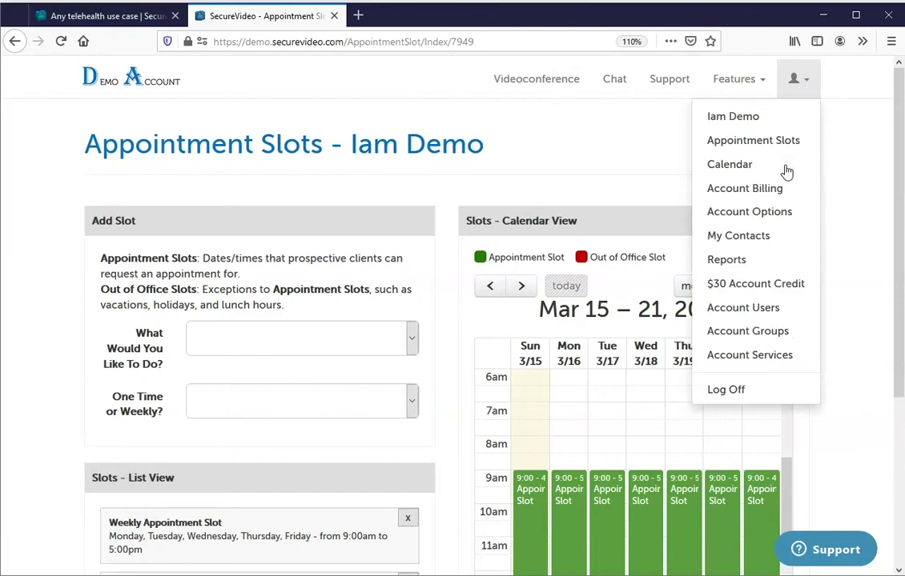
click(712, 165)
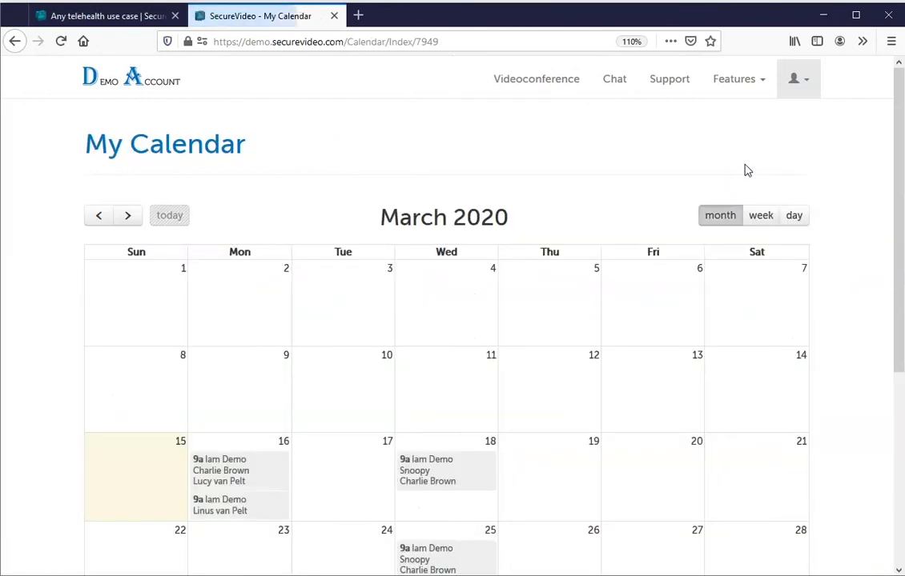
drag(900, 96, 901, 132)
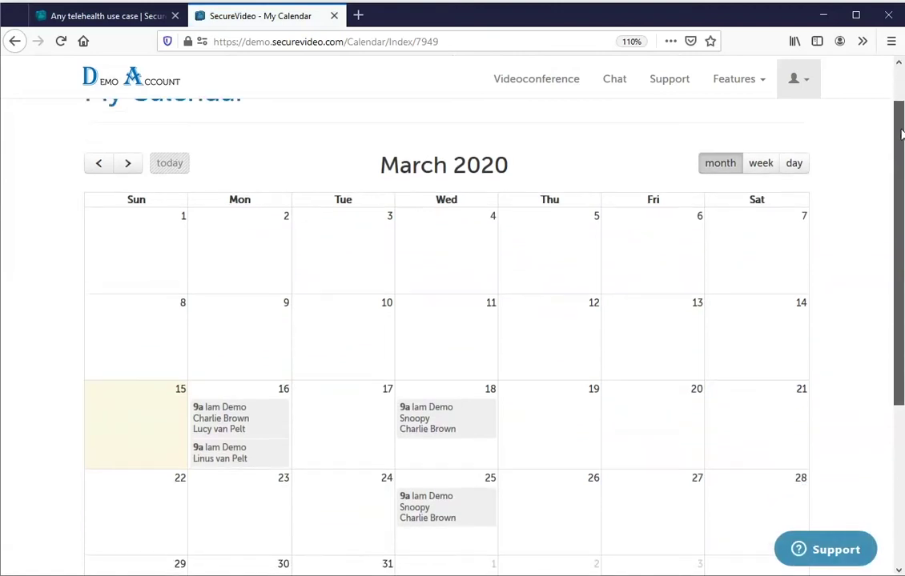
scroll(898, 120, up, 1)
click(805, 88)
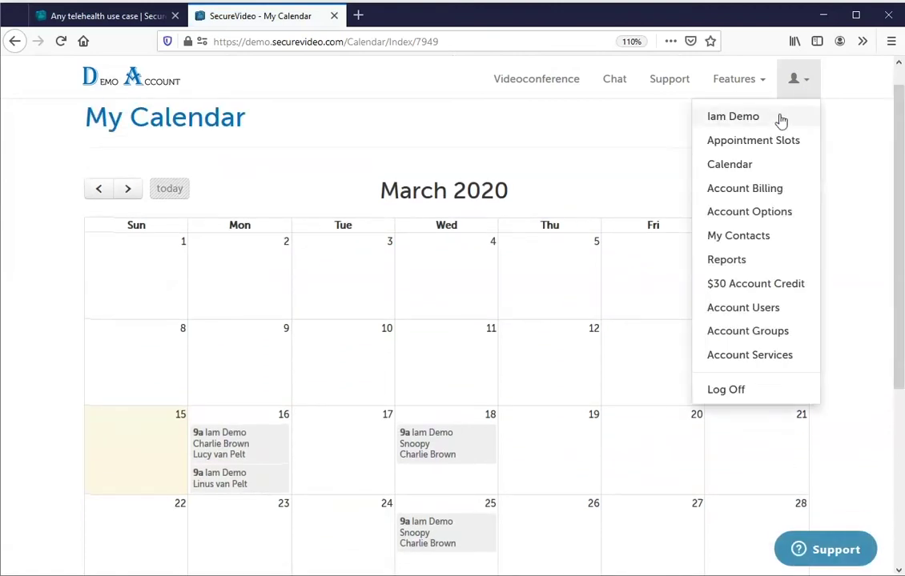
click(751, 189)
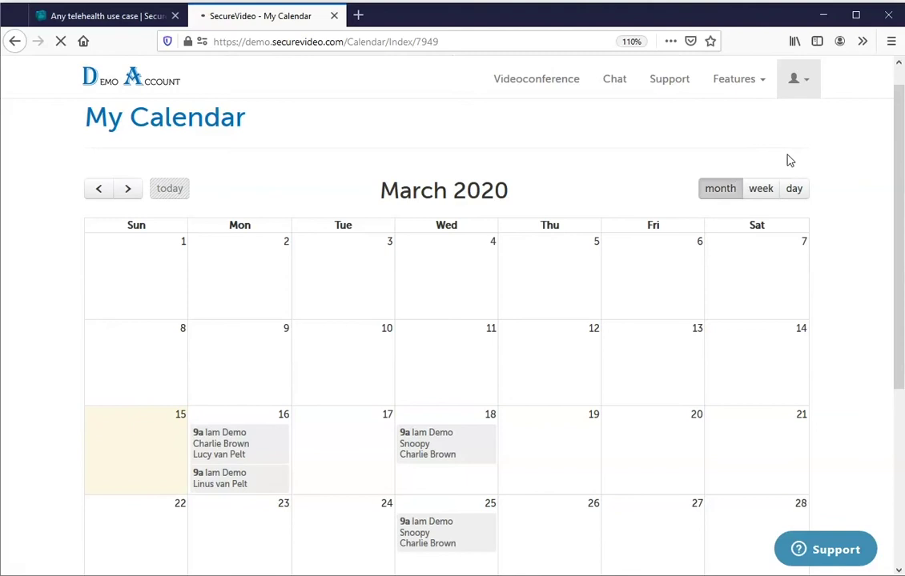
Review the projected invoice and billing history, then go to Account Options.
scroll(898, 200, down, 3)
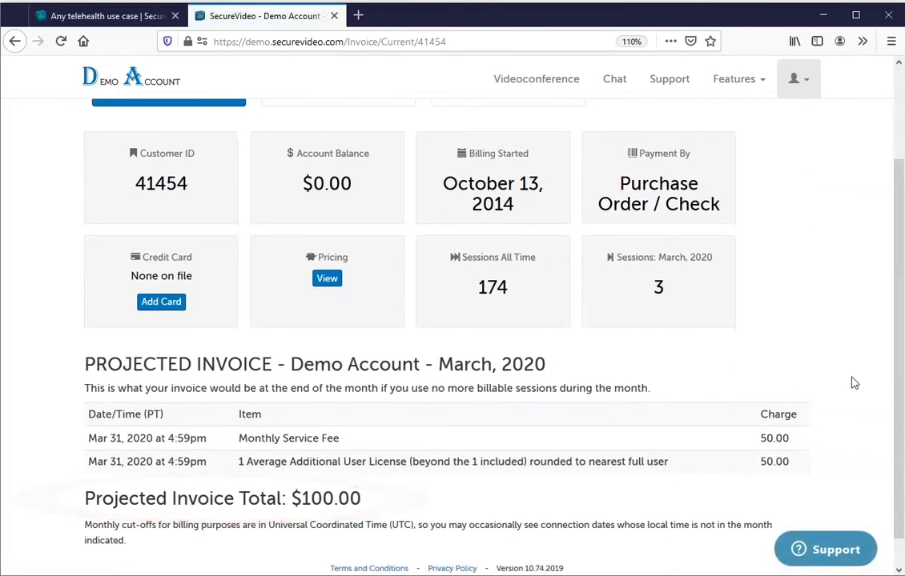
drag(899, 308, 899, 202)
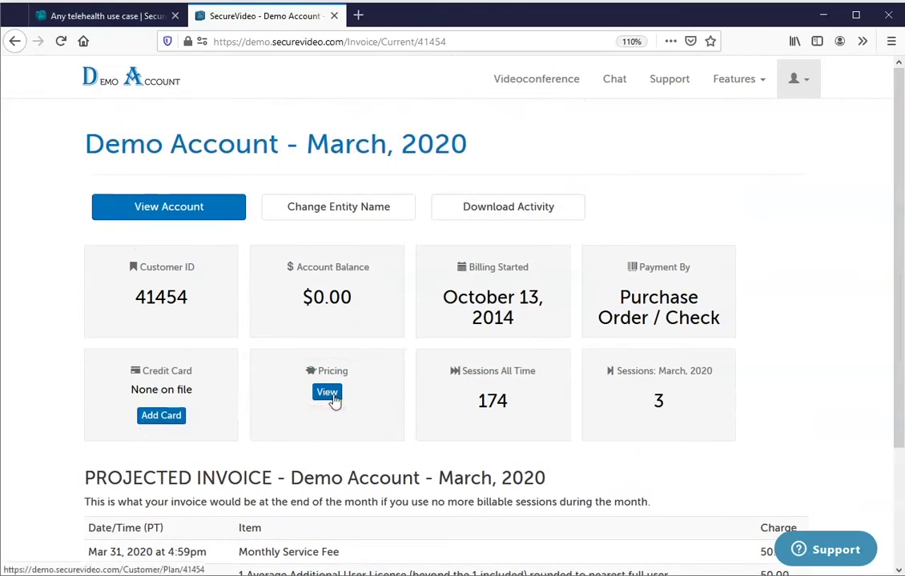
click(200, 208)
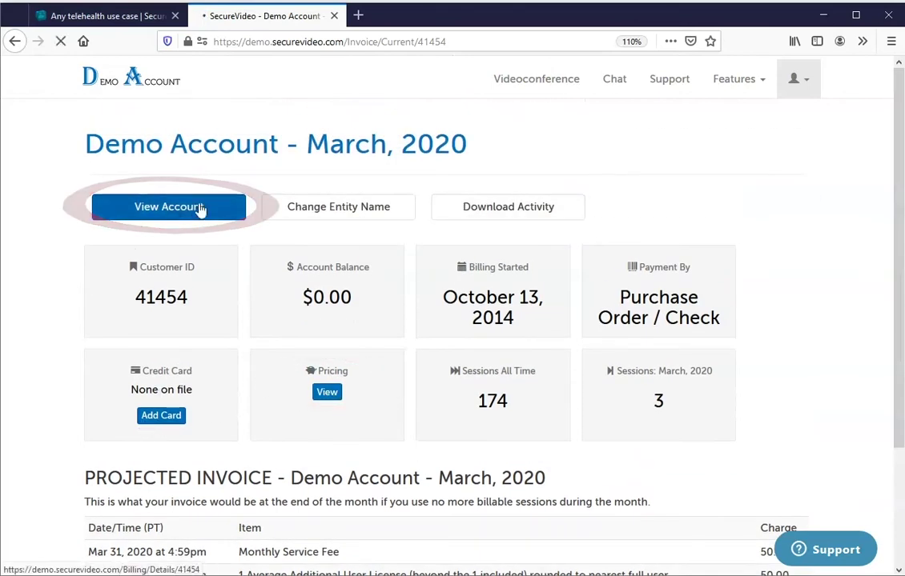
mouse_move(898, 117)
mouse_down()
mouse_move(900, 160)
mouse_move(900, 116)
mouse_up()
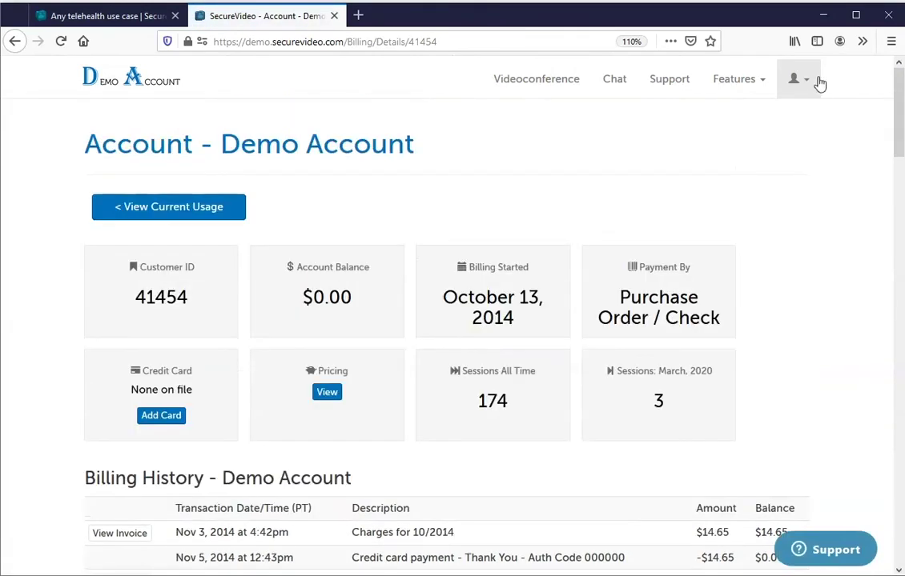
click(798, 80)
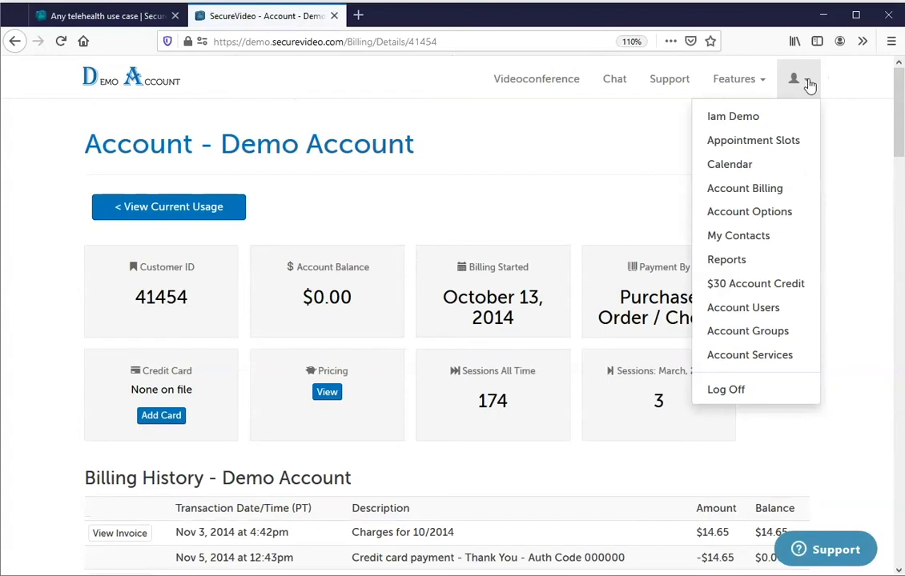
click(740, 215)
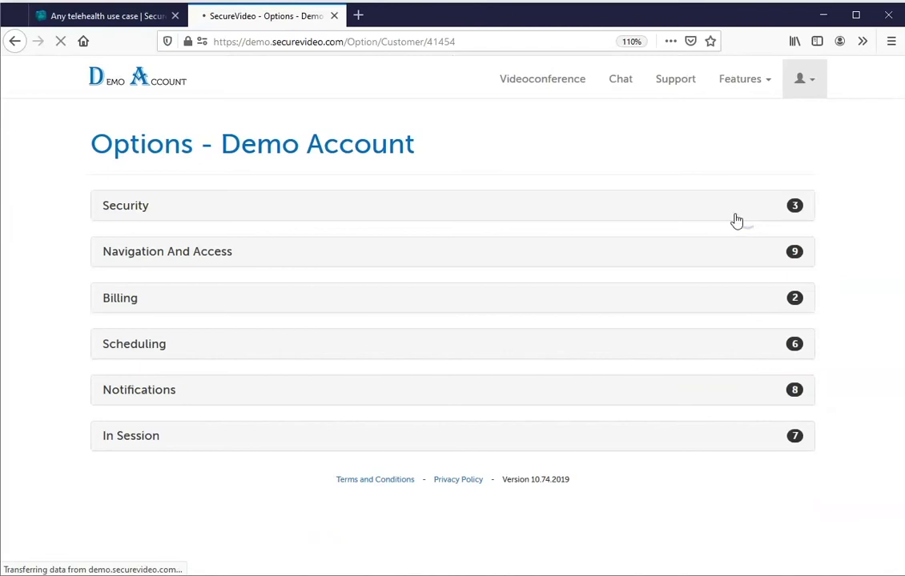
Expand the Scheduling and In Session option sections, highlighting the payment-link text.
click(182, 346)
scroll(888, 152, down, 7)
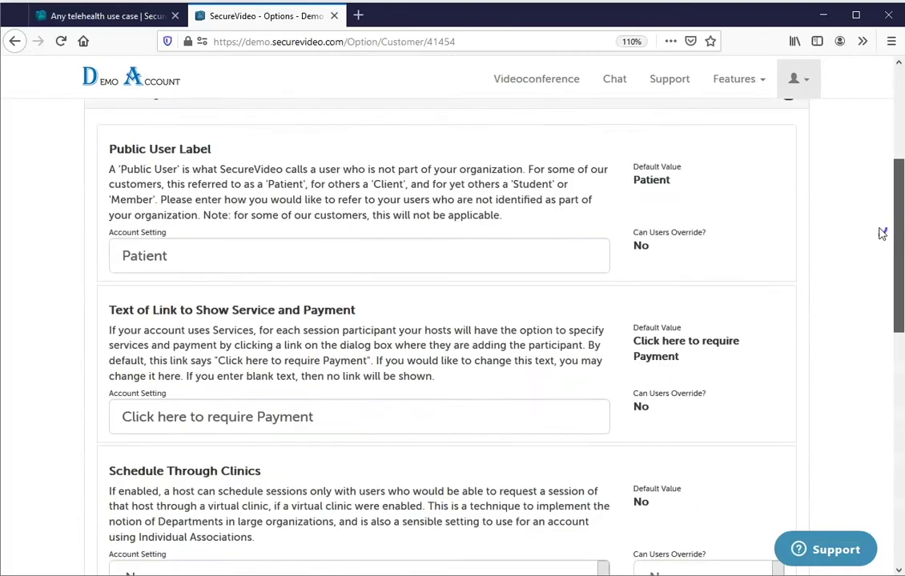
drag(194, 297, 363, 340)
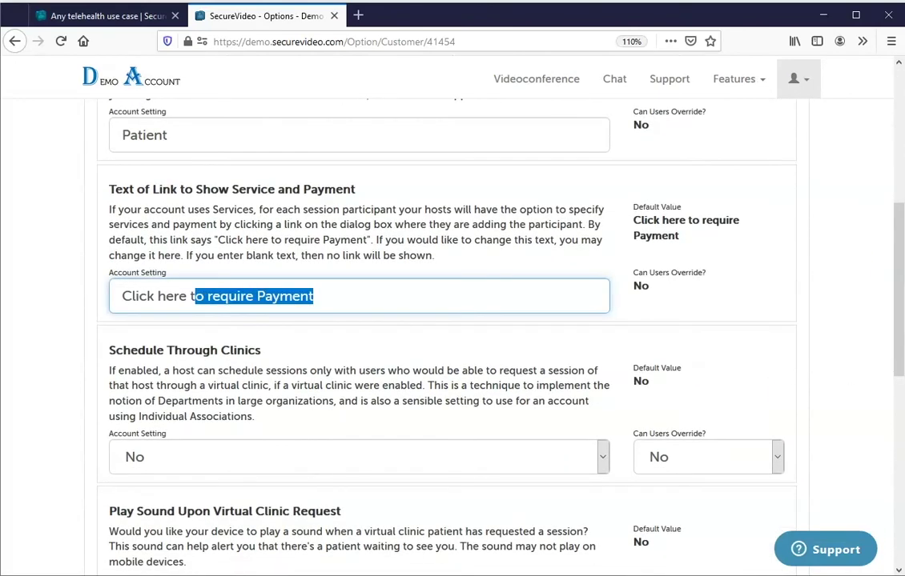
scroll(897, 270, down, 6)
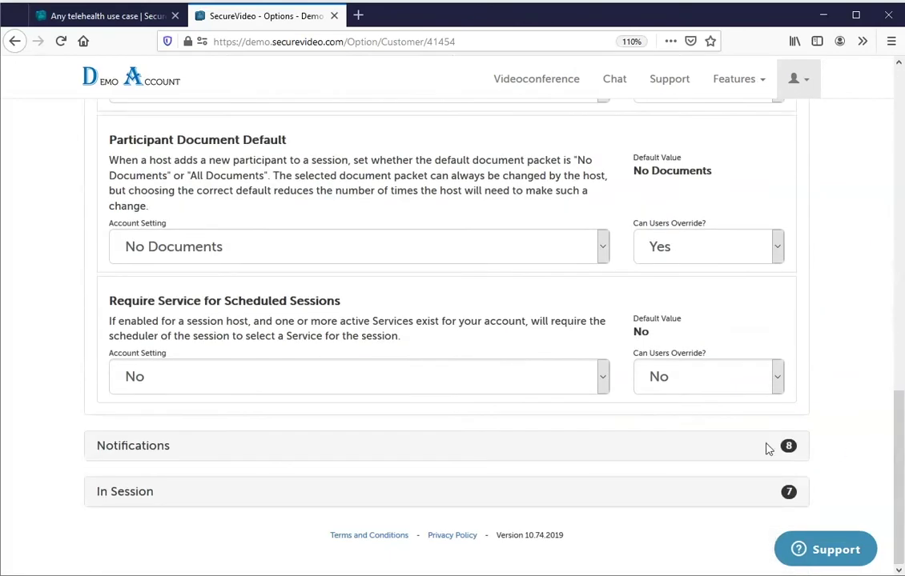
click(116, 492)
drag(895, 276, 833, 84)
click(805, 83)
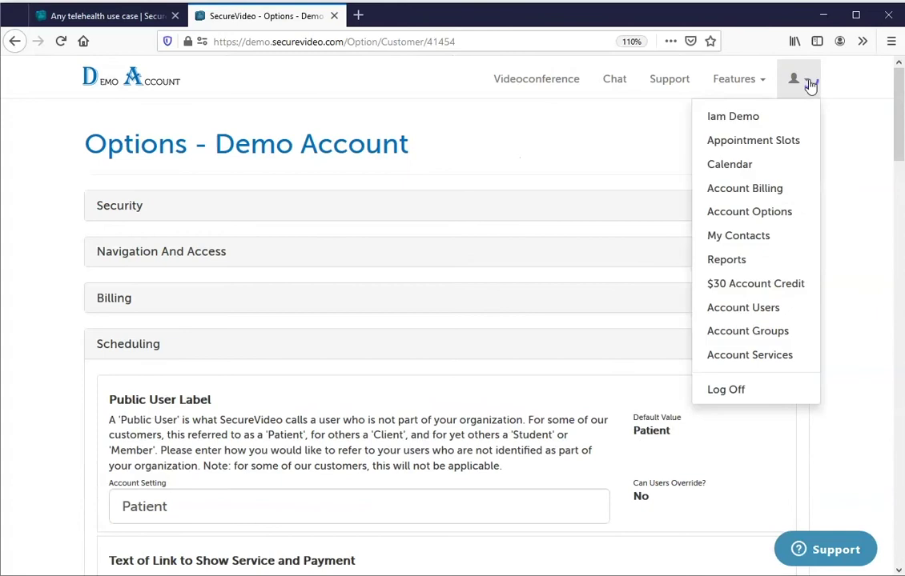
Scroll through My Contacts, then open the Demo Account's Reports page.
click(770, 239)
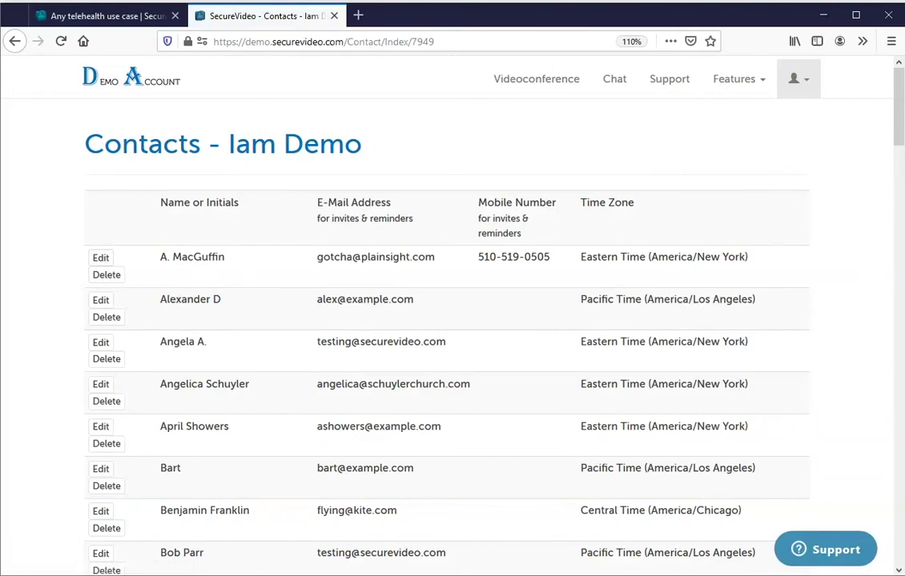
drag(899, 90, 867, 566)
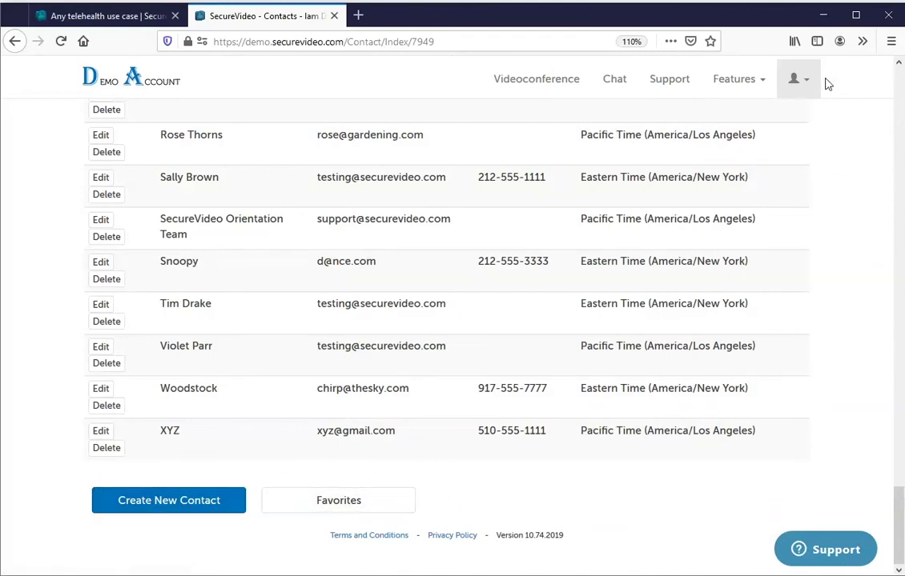
click(801, 79)
click(764, 262)
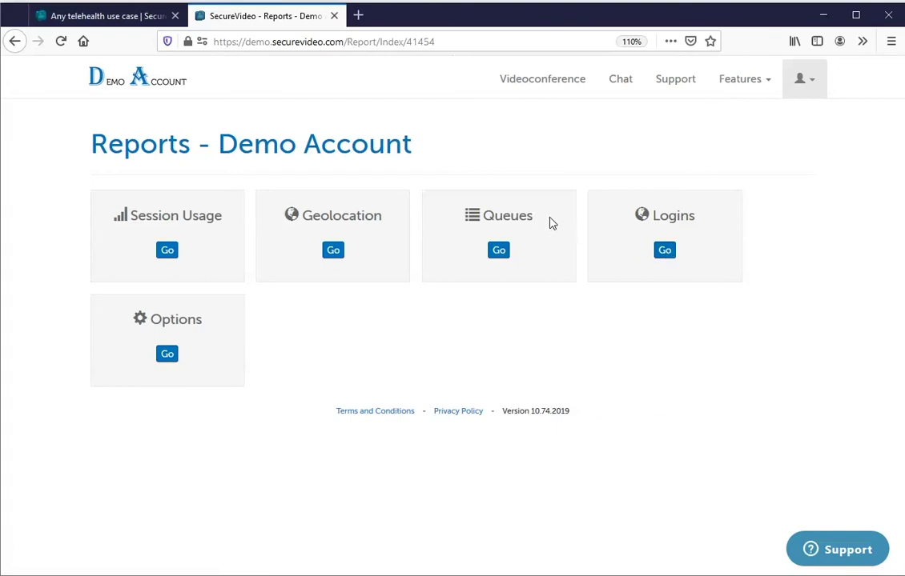
Point out the Queues report, then open the Session Usage report.
double_click(487, 215)
click(486, 215)
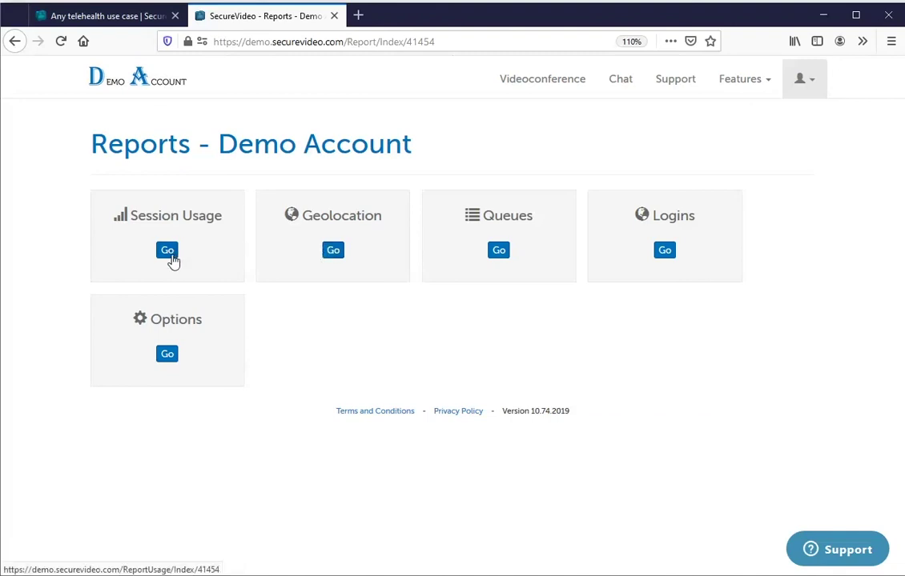
click(170, 261)
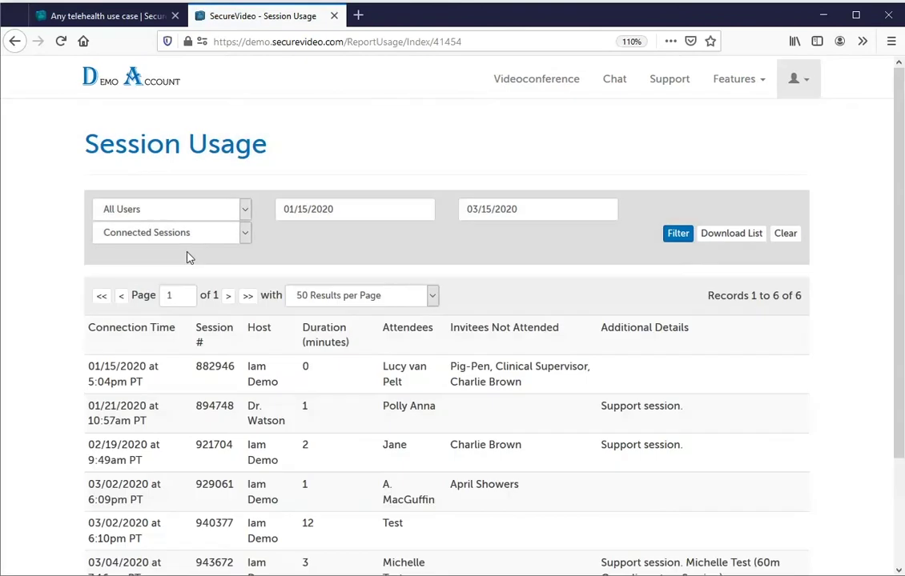
Inspect the 01/15/2020–03/15/2020 date range and session types, keeping Connected Sessions.
click(374, 204)
drag(373, 204, 274, 208)
drag(528, 205, 384, 204)
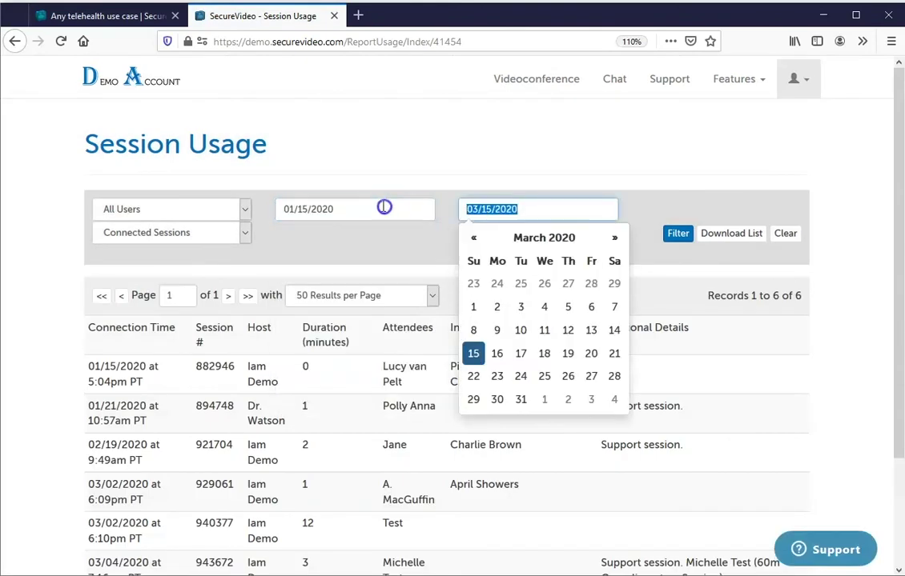
click(384, 166)
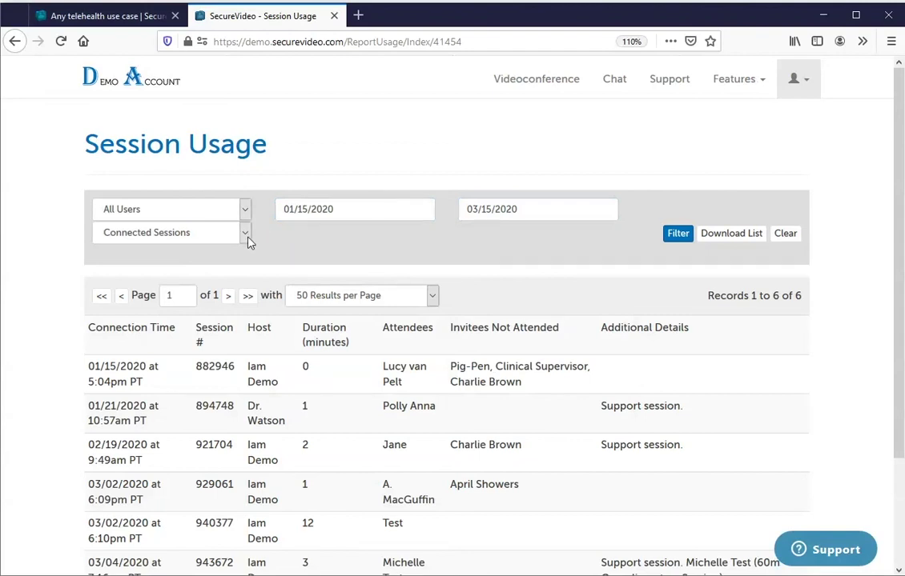
click(248, 236)
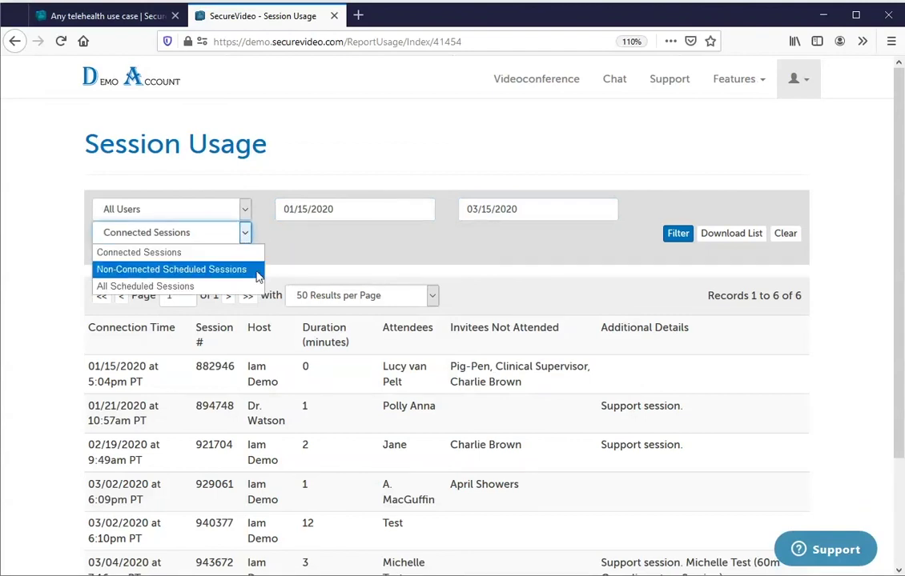
click(350, 265)
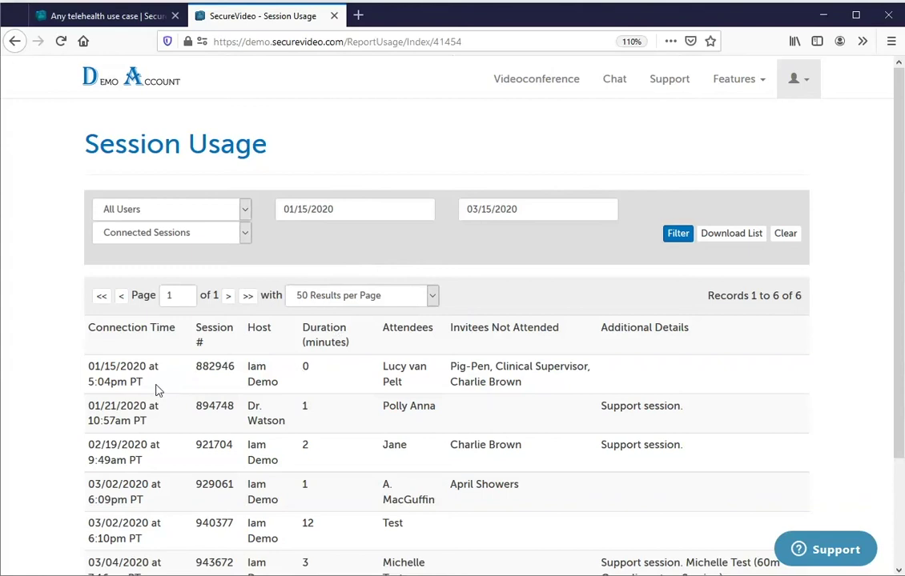
drag(160, 390, 71, 365)
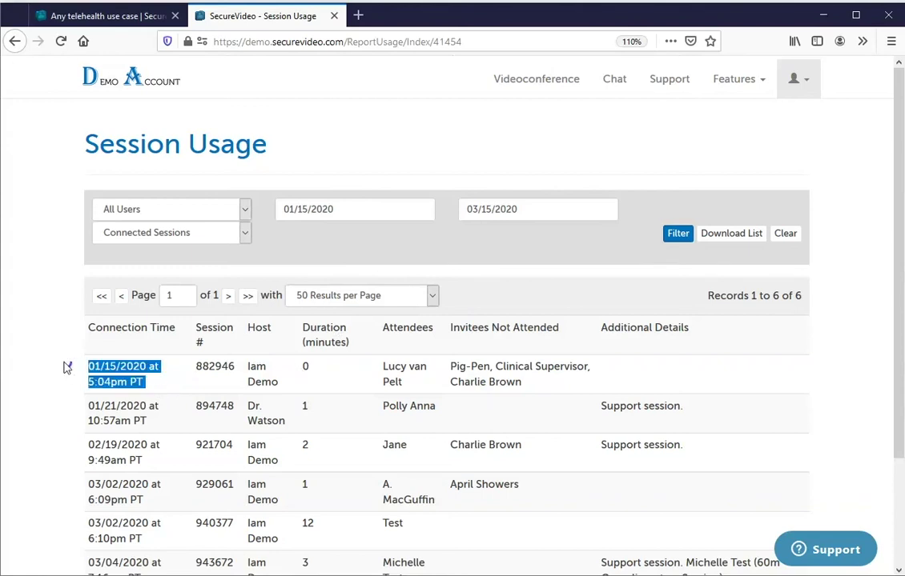
click(244, 386)
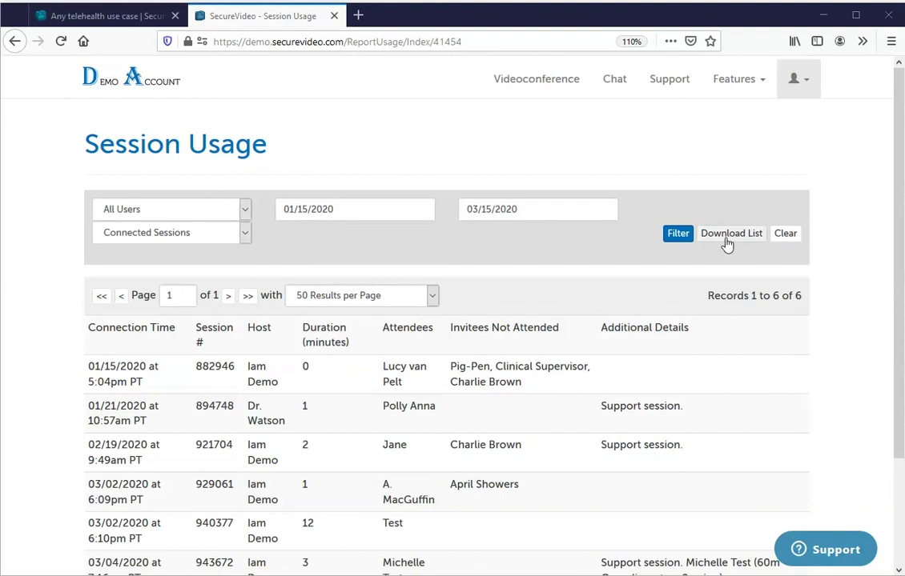
Filter Account Users to Patients, listing 37 patient records.
click(787, 90)
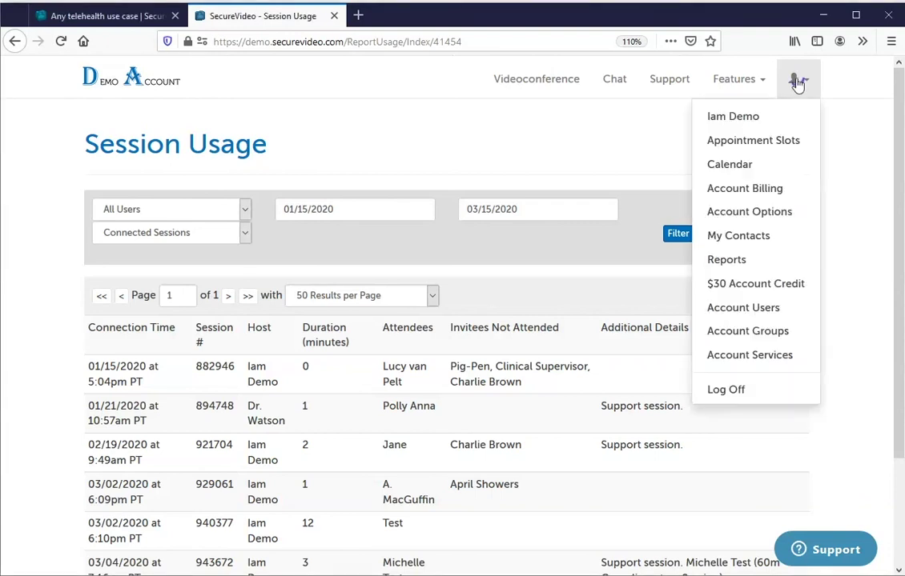
click(790, 311)
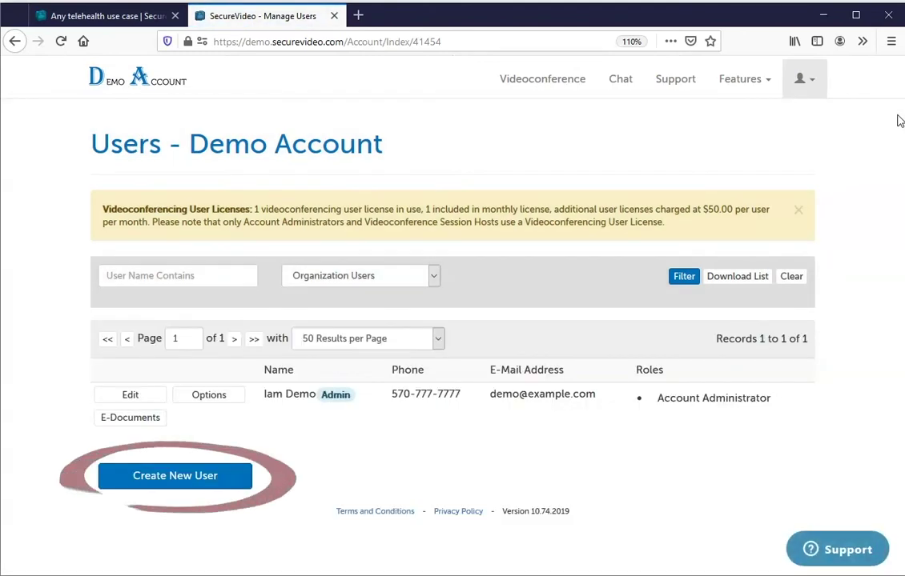
click(400, 276)
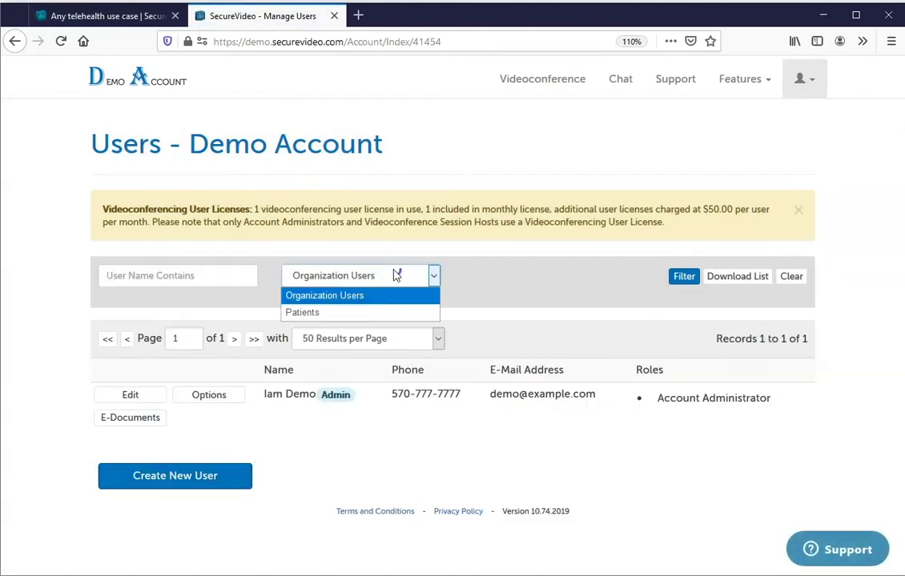
click(381, 313)
click(679, 275)
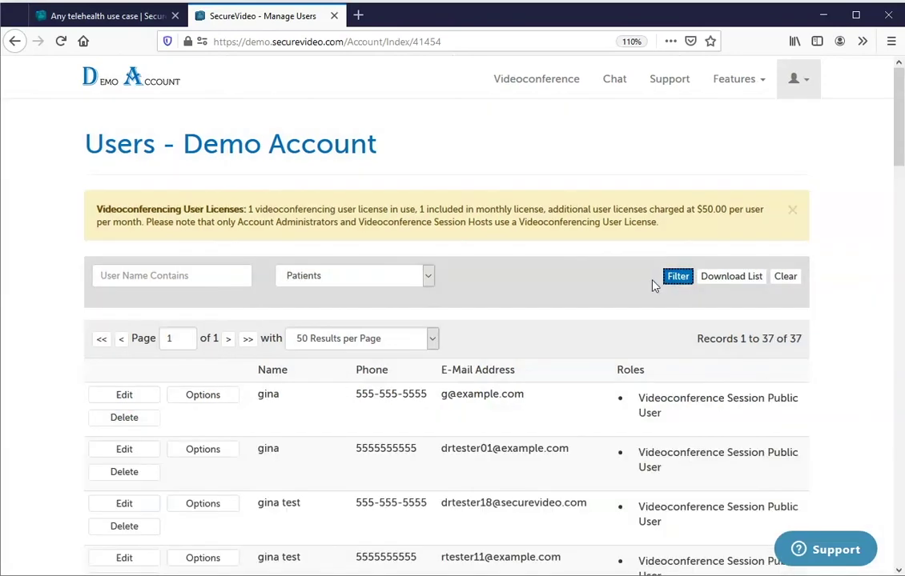
scroll(865, 298, down, 10)
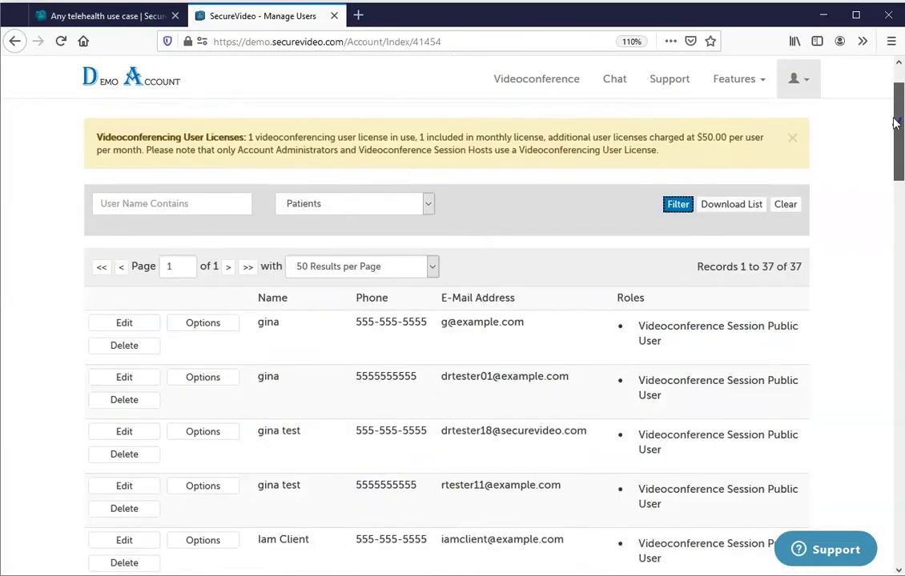
scroll(865, 298, up, 10)
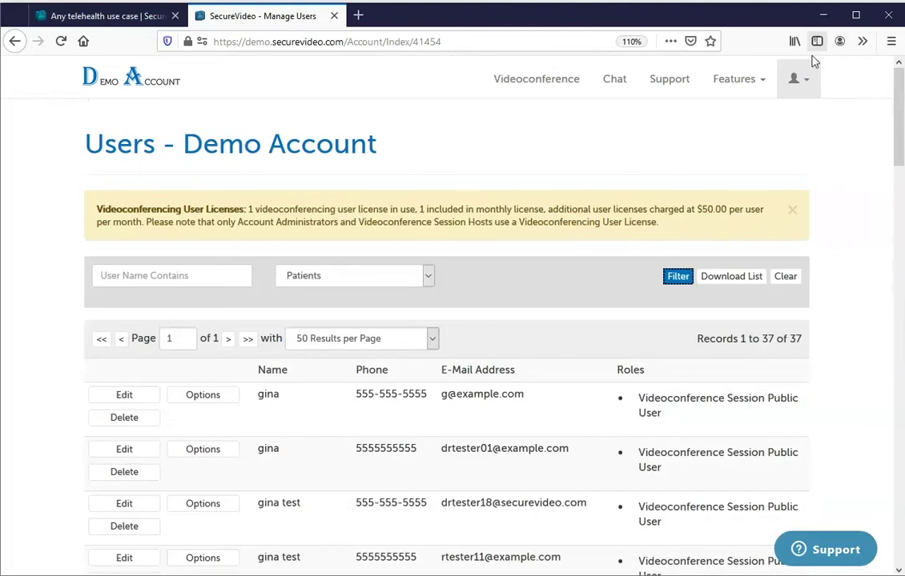
click(798, 78)
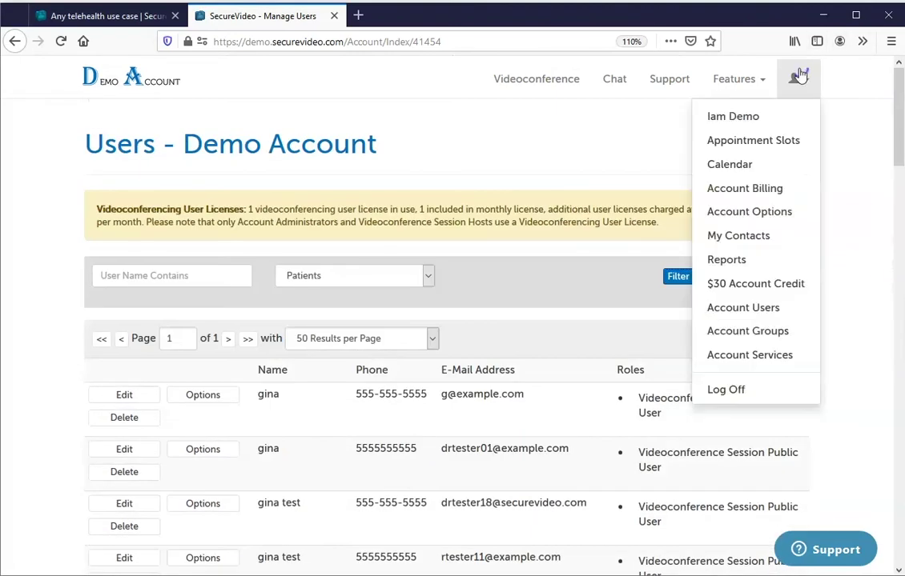
Open Account Groups and highlight the patient booking link.
click(743, 336)
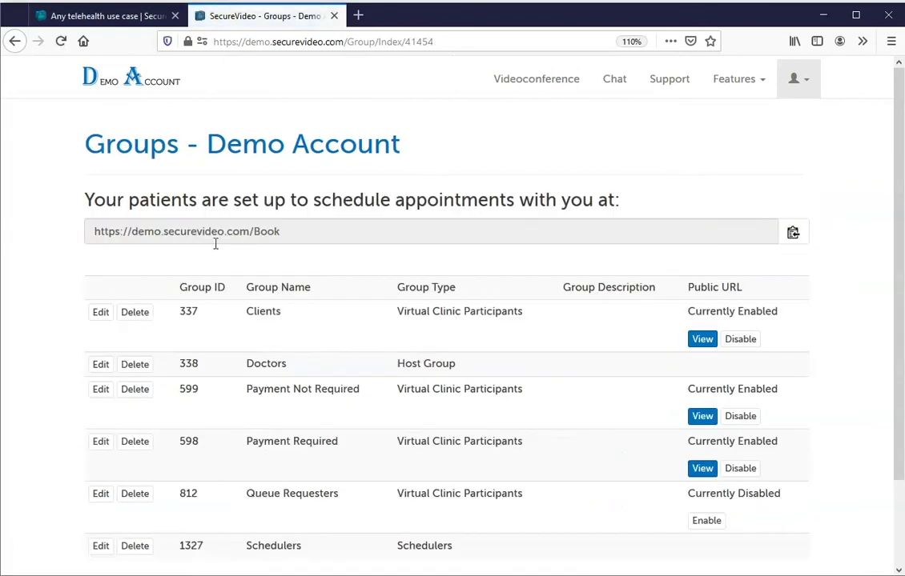
drag(282, 231, 77, 231)
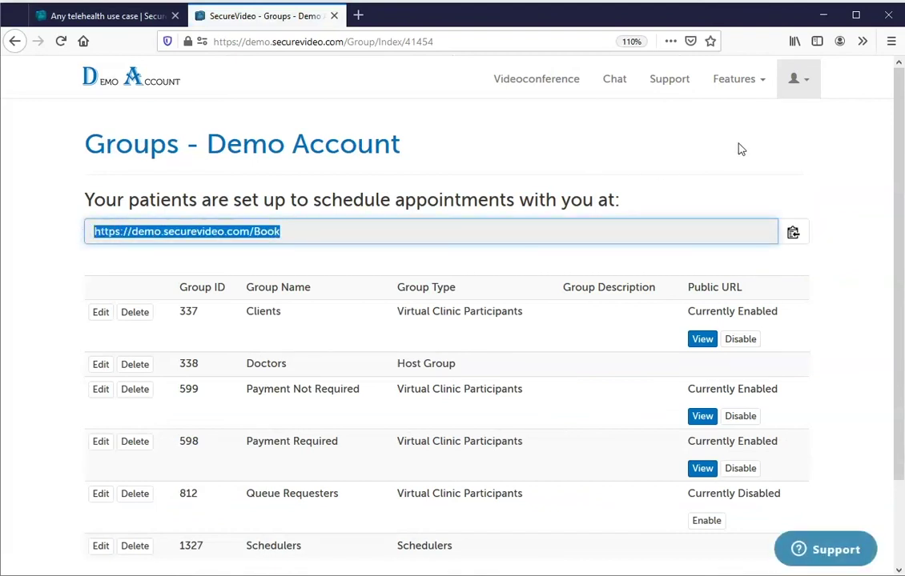
click(739, 168)
click(805, 89)
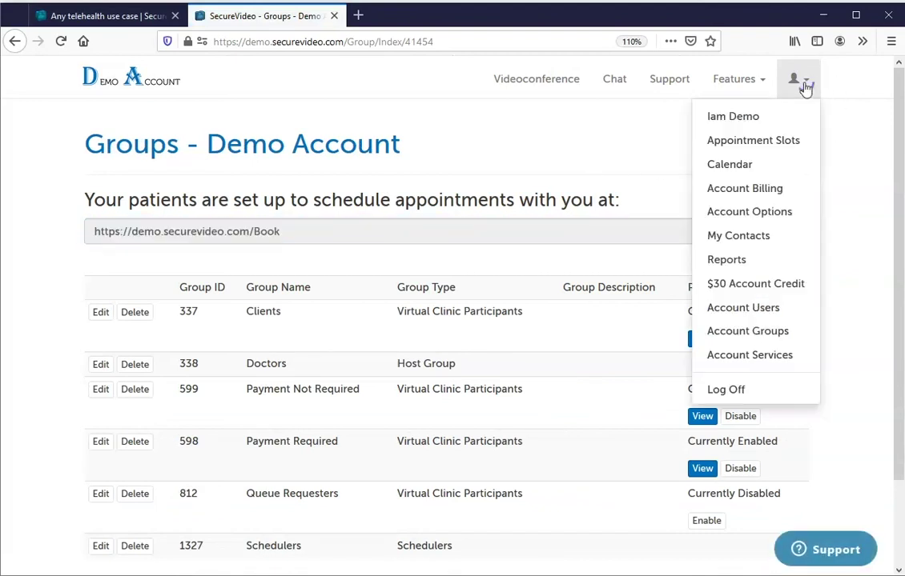
From Account Services, start a new service and view the payment Amount field's tooltip.
click(775, 362)
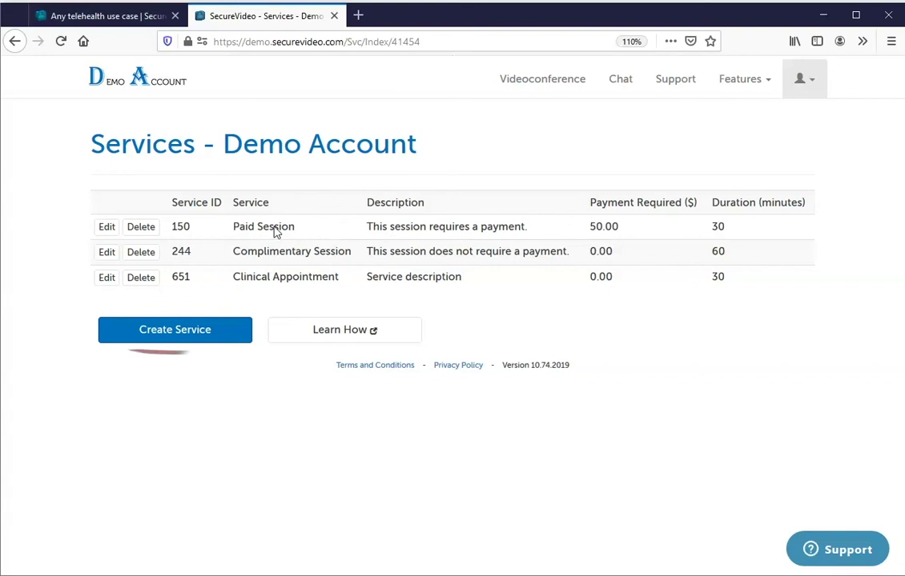
click(172, 338)
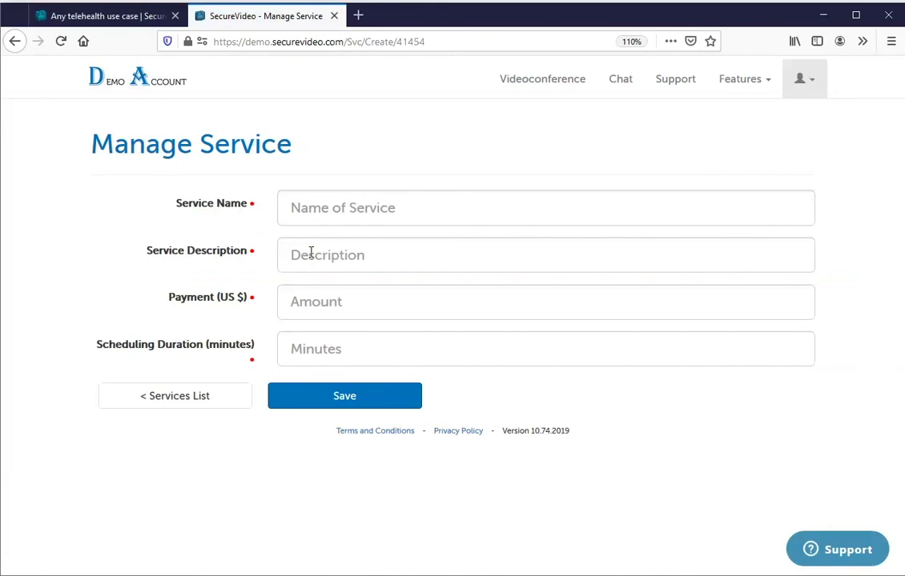
click(319, 303)
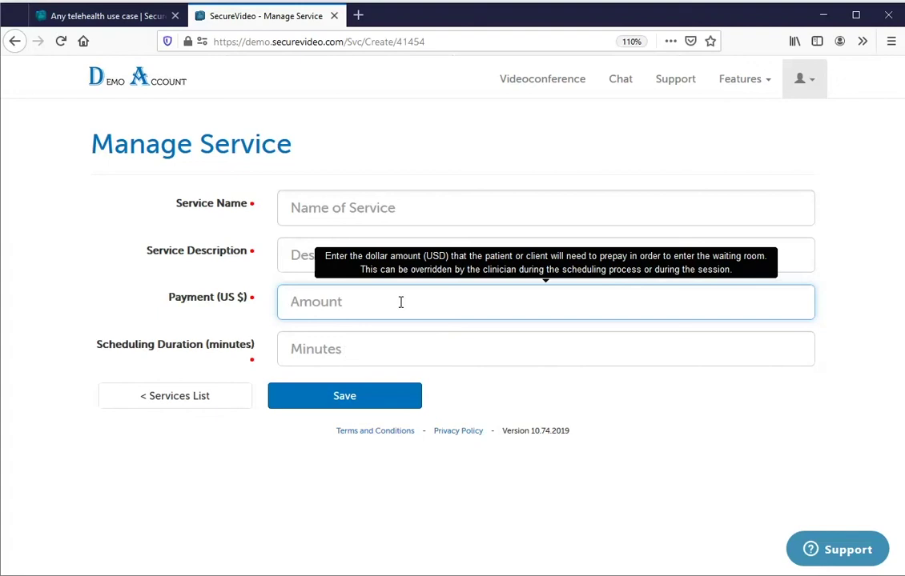
click(809, 81)
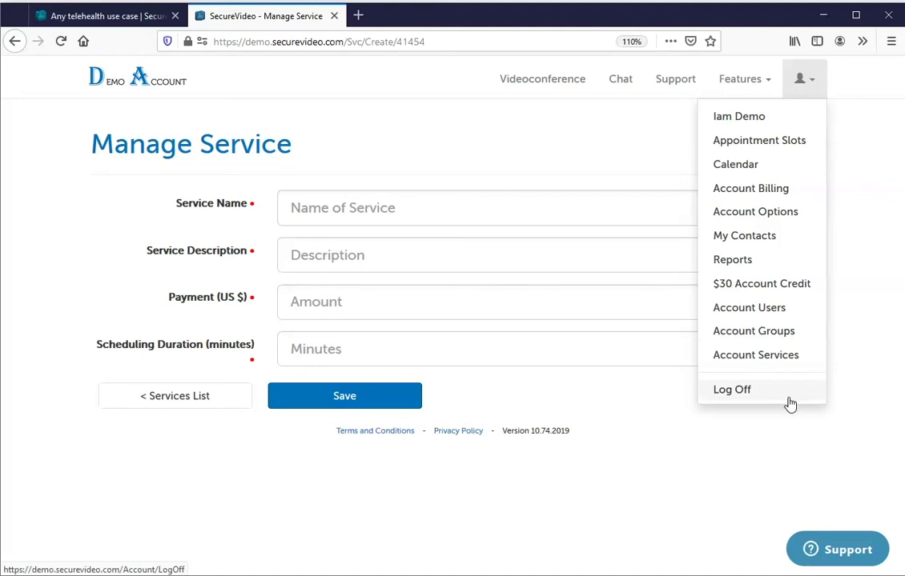
Under Installation Instructions in Support, open the Install Zoom: Windows and Chrome article.
click(783, 458)
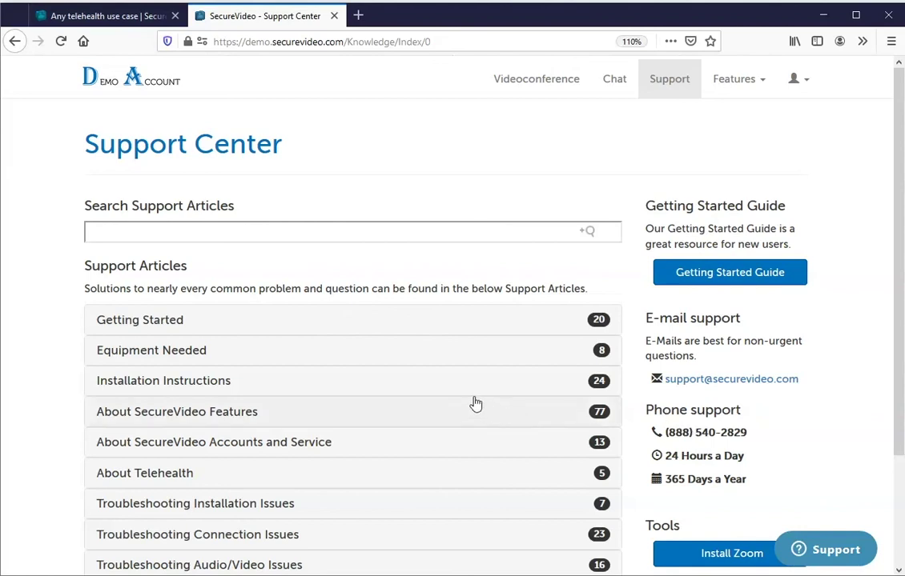
click(194, 391)
scroll(897, 128, down, 5)
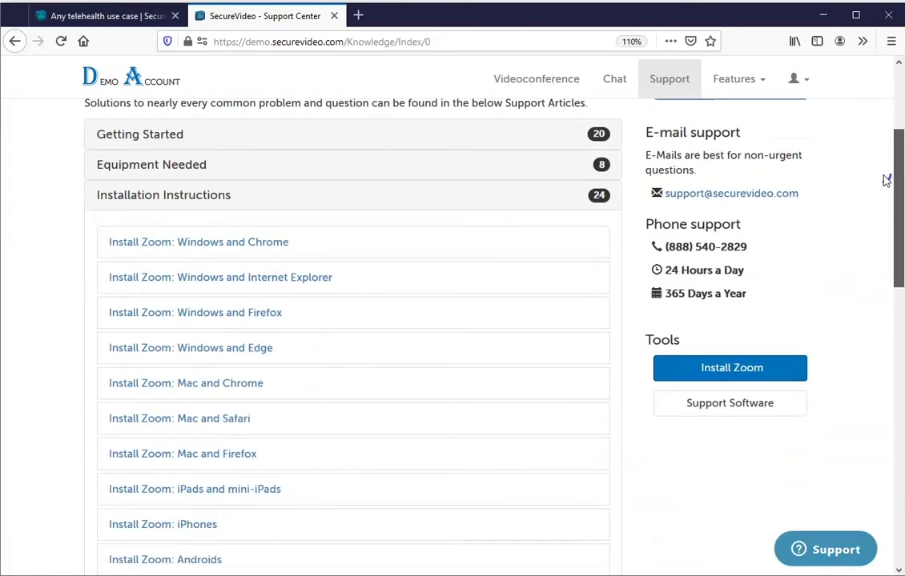
click(272, 205)
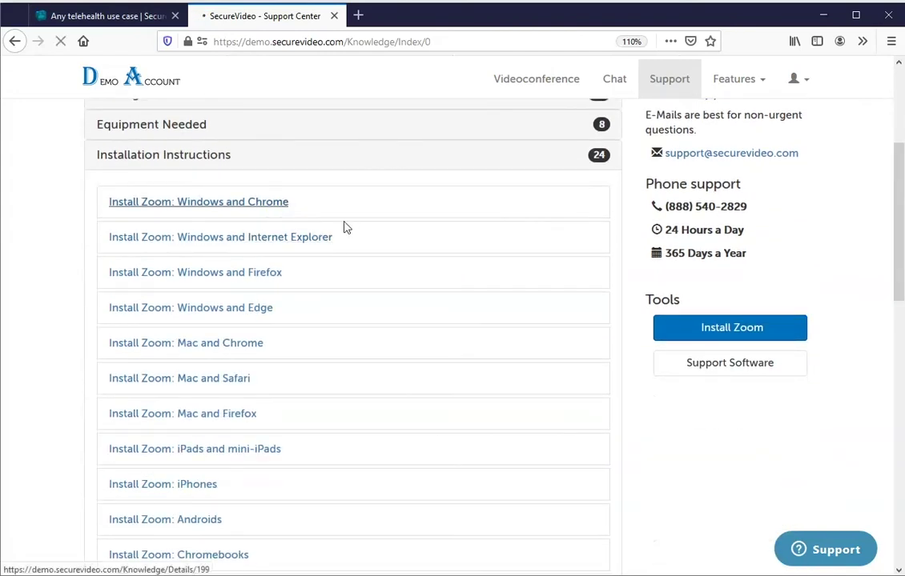
drag(900, 118, 890, 97)
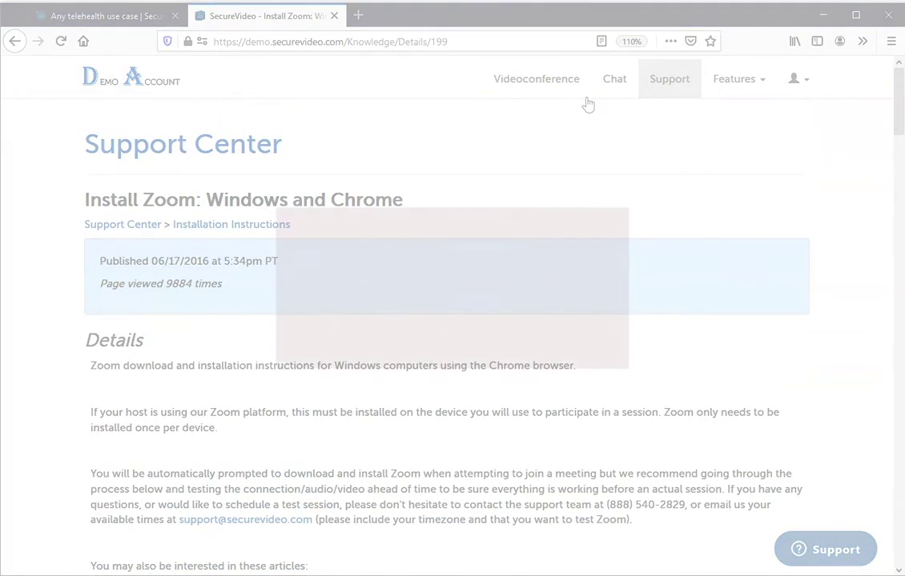